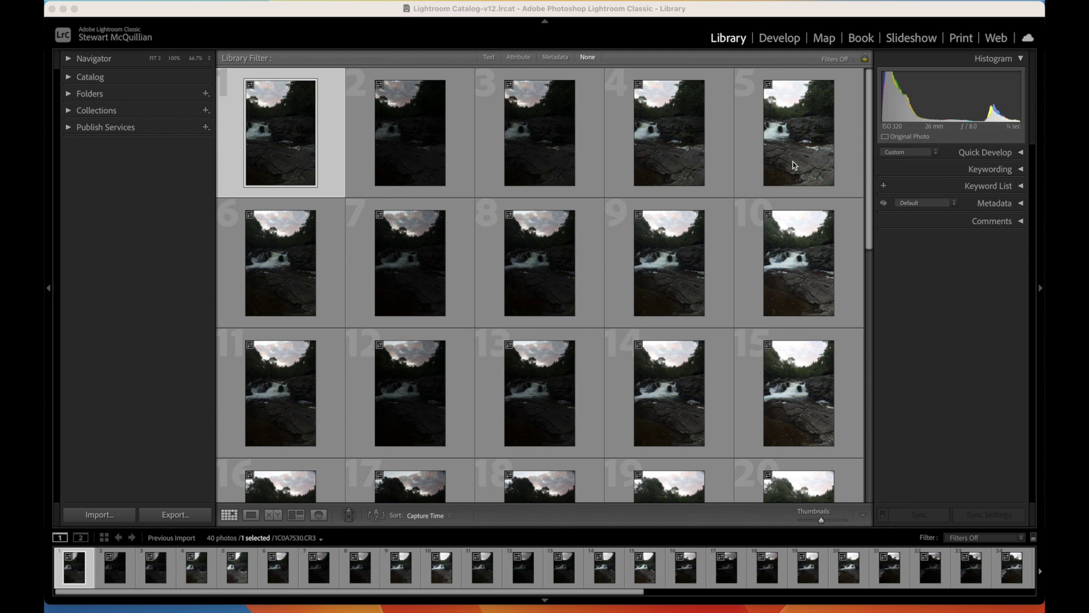
scroll(794, 284, down, 3)
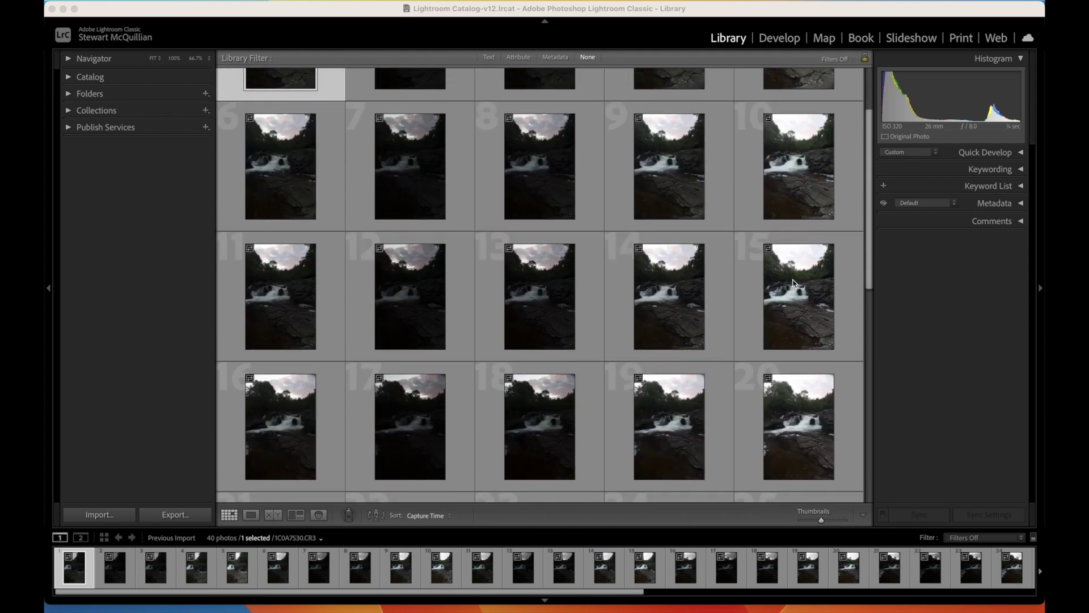
scroll(540, 294, down, 3)
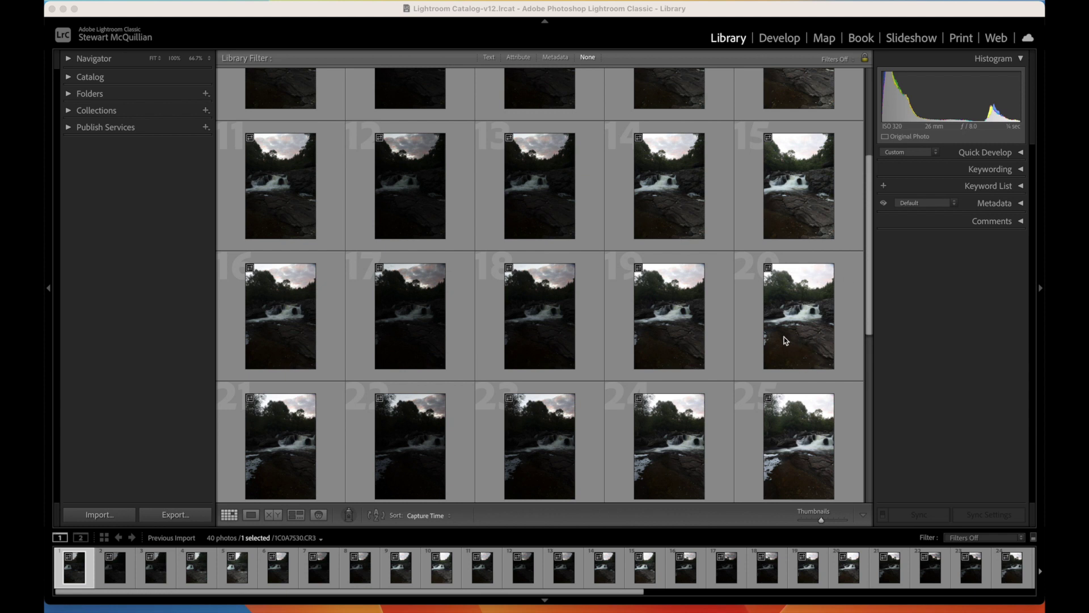
scroll(606, 376, up, 5)
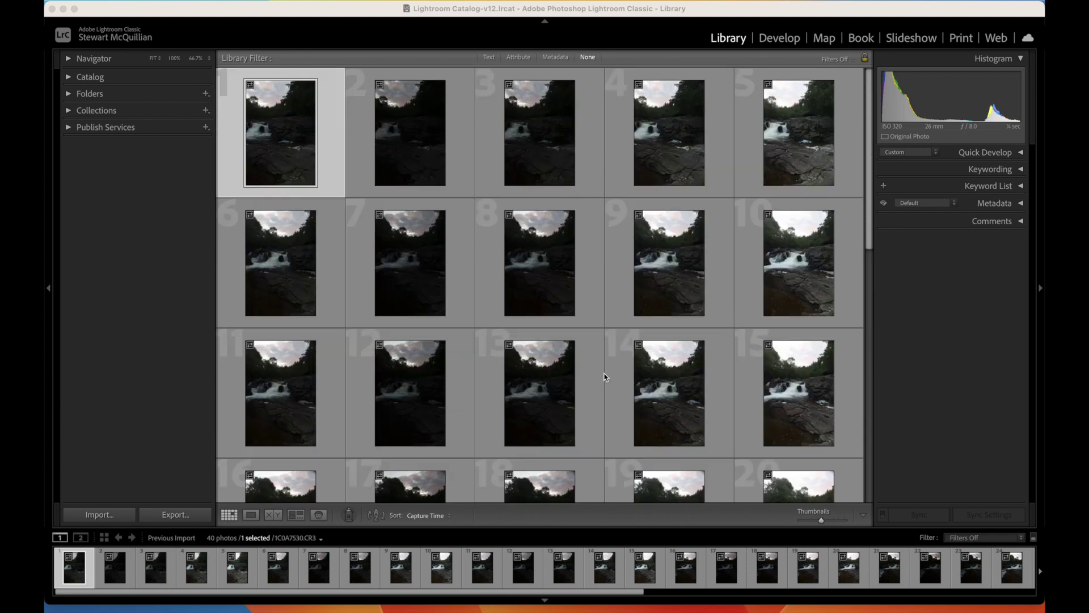
click(327, 15)
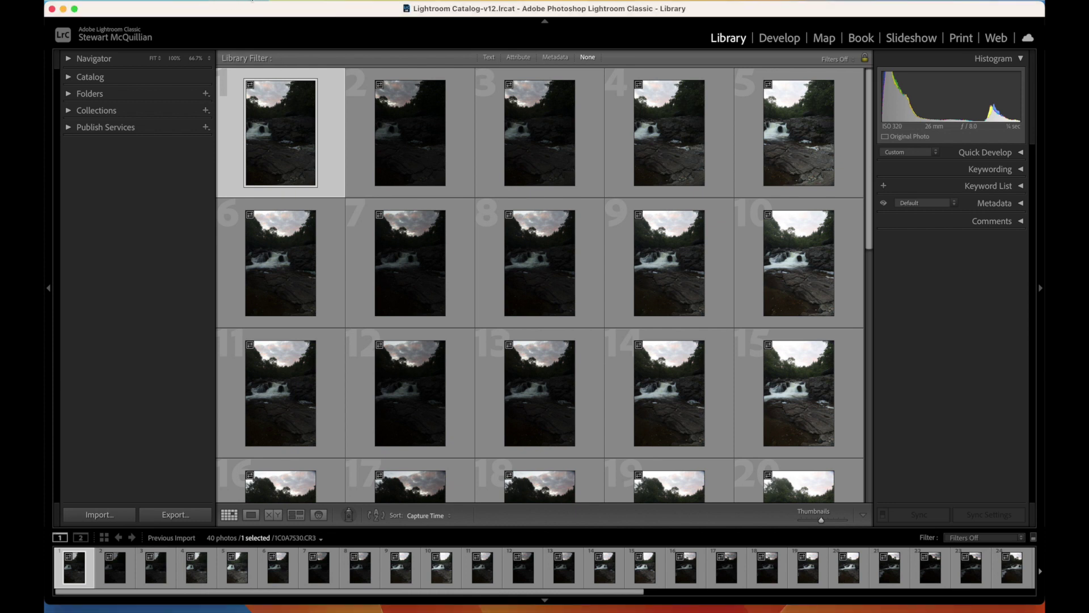
right_click(246, 1)
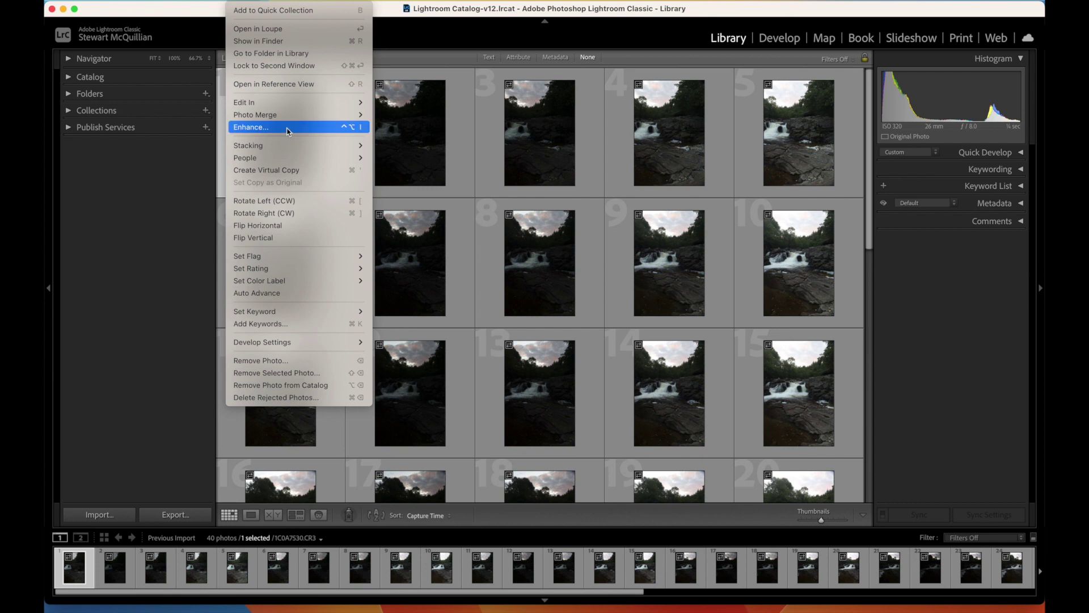
mouse_move(283, 119)
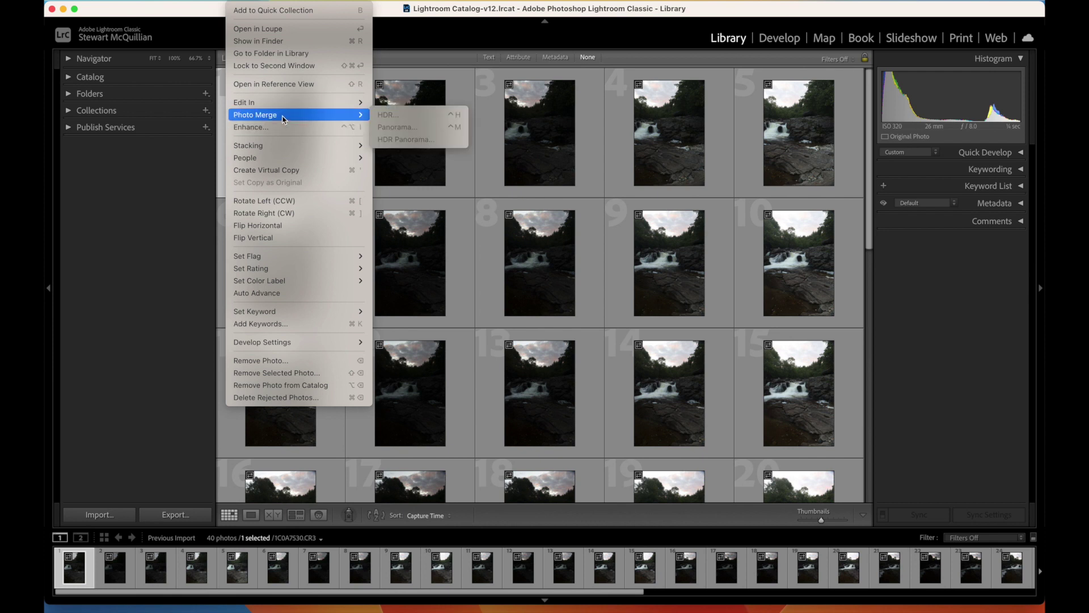
click(407, 38)
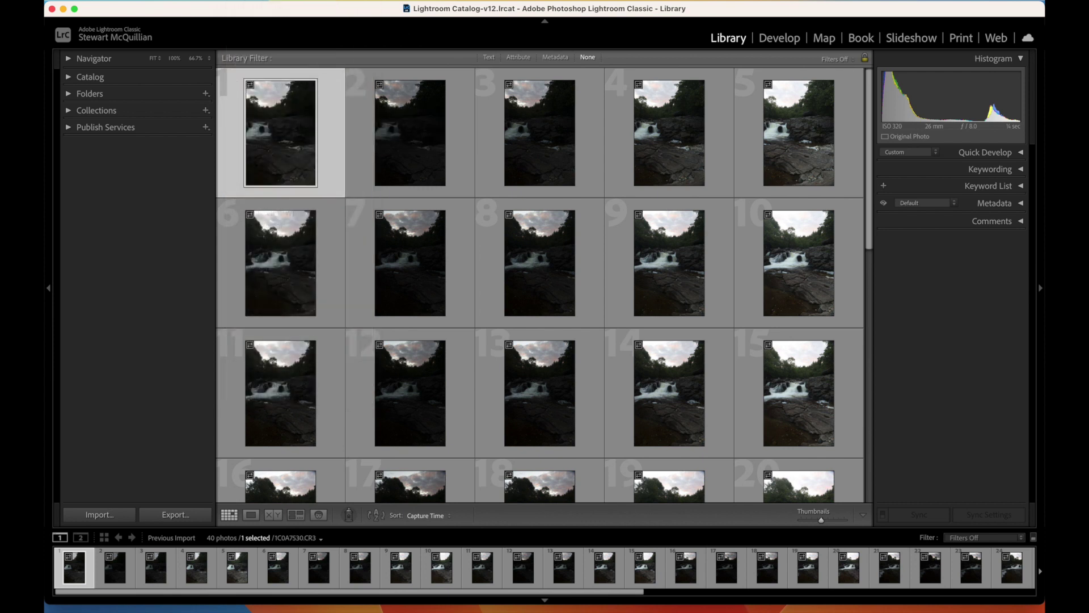
Select all photos in the grid and merge them into an HDR panorama with Auto Settings turned off
click(179, 1)
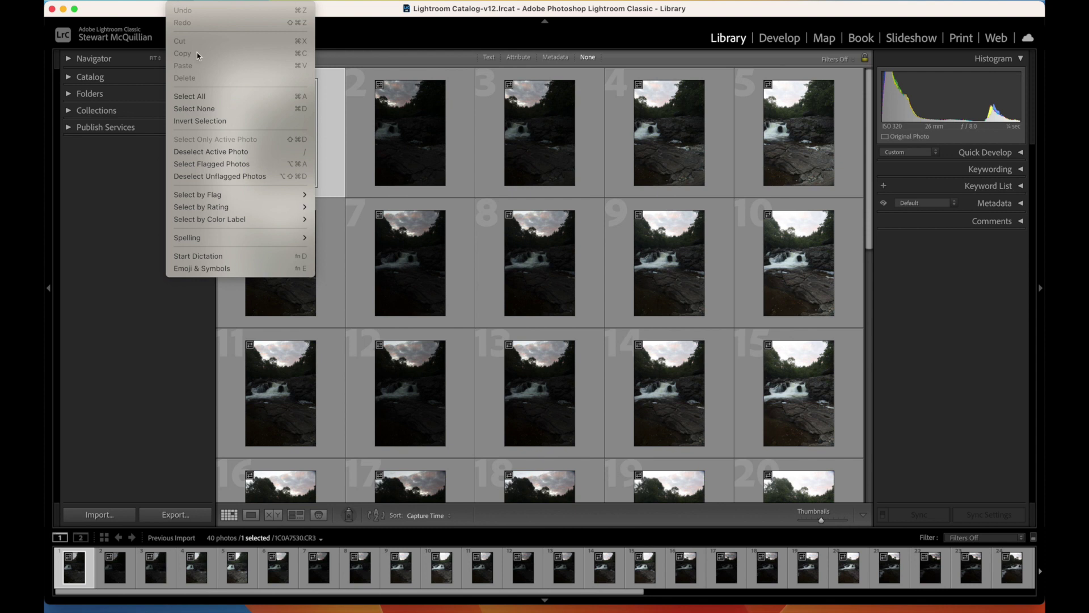
click(206, 99)
right_click(274, 100)
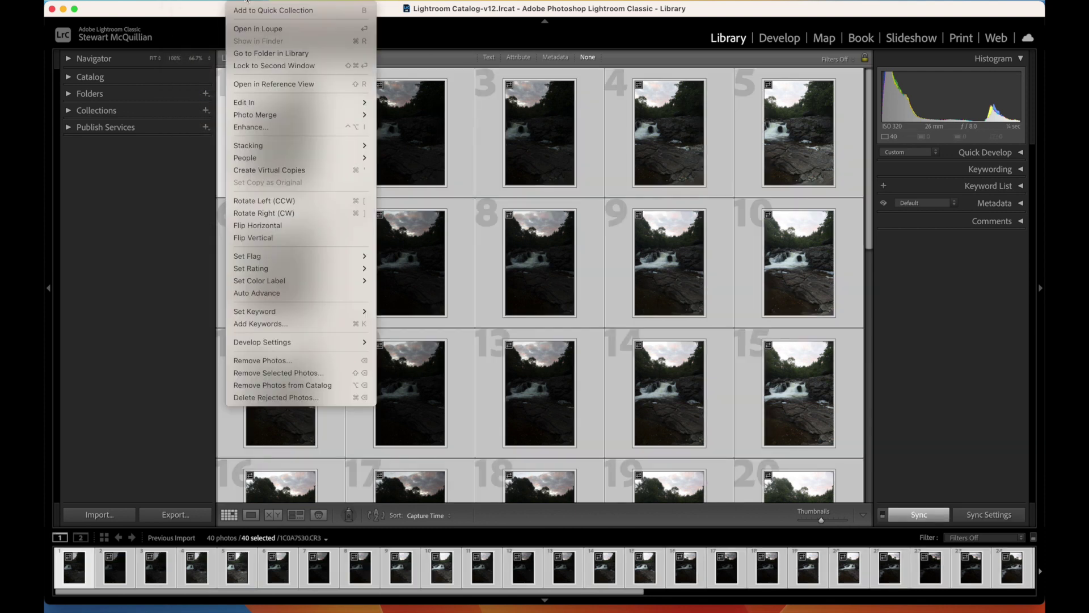
click(280, 119)
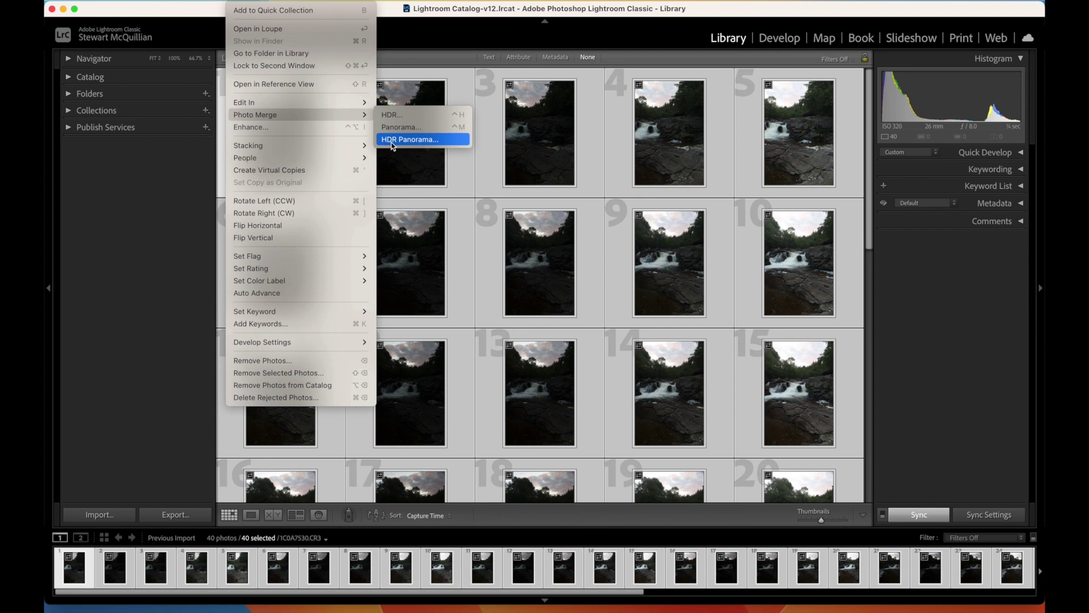
click(421, 142)
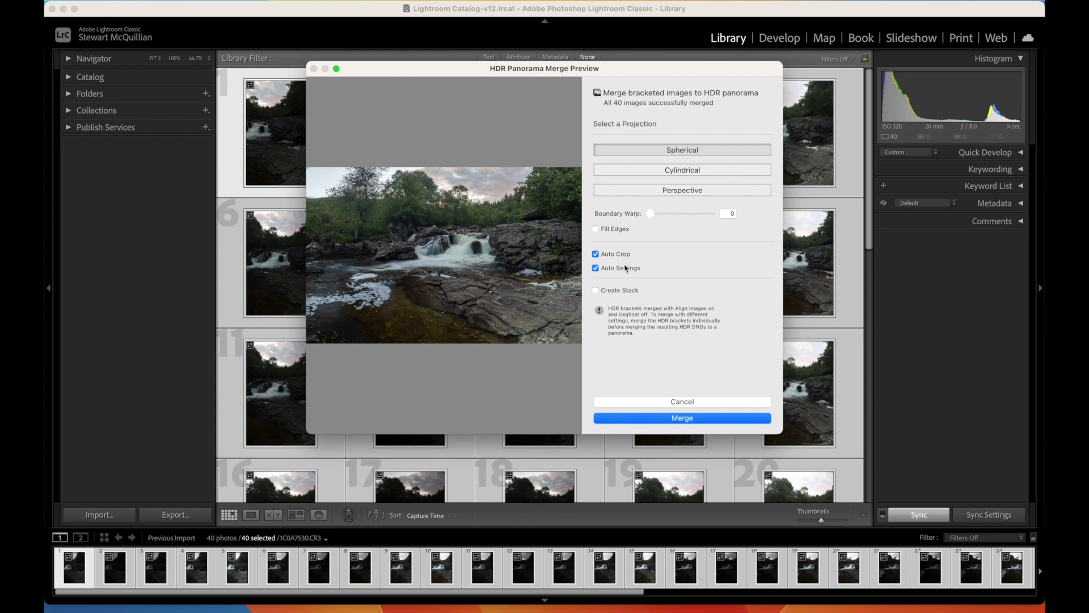
click(595, 268)
click(696, 420)
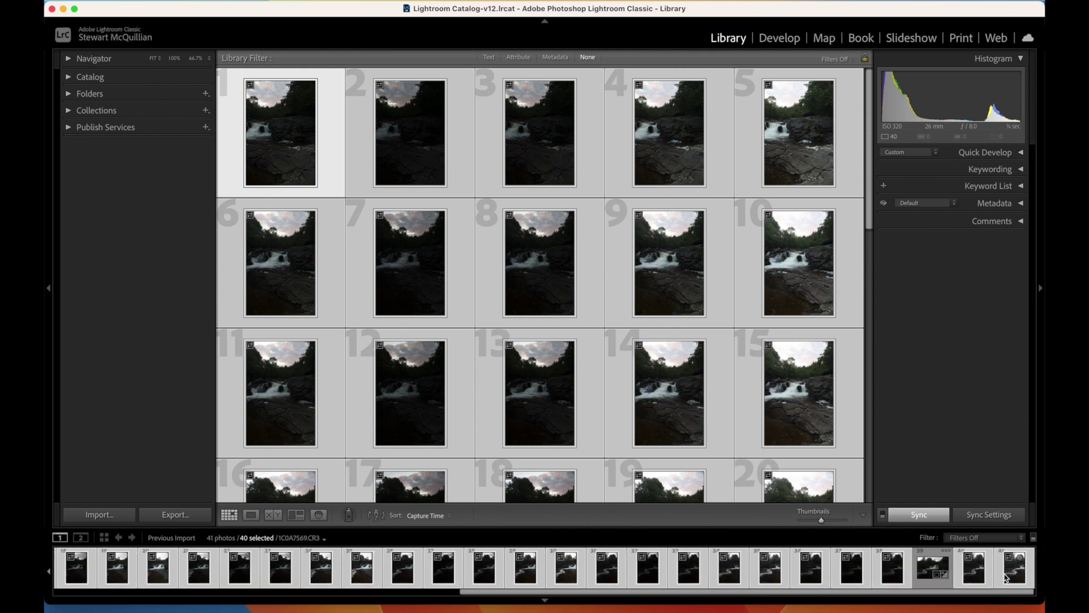
In Develop, apply Auto tone to the HDR panorama and refine Exposure to +0.75, Highlights −85, Shadows +91, Whites +22, Texture +18, Clarity +5
click(940, 565)
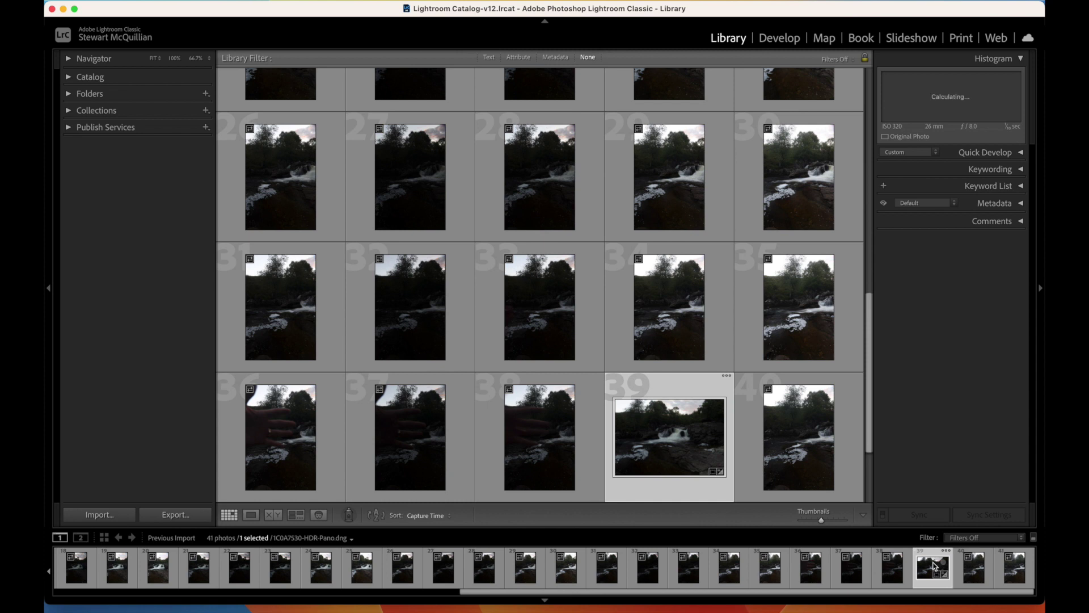
click(770, 46)
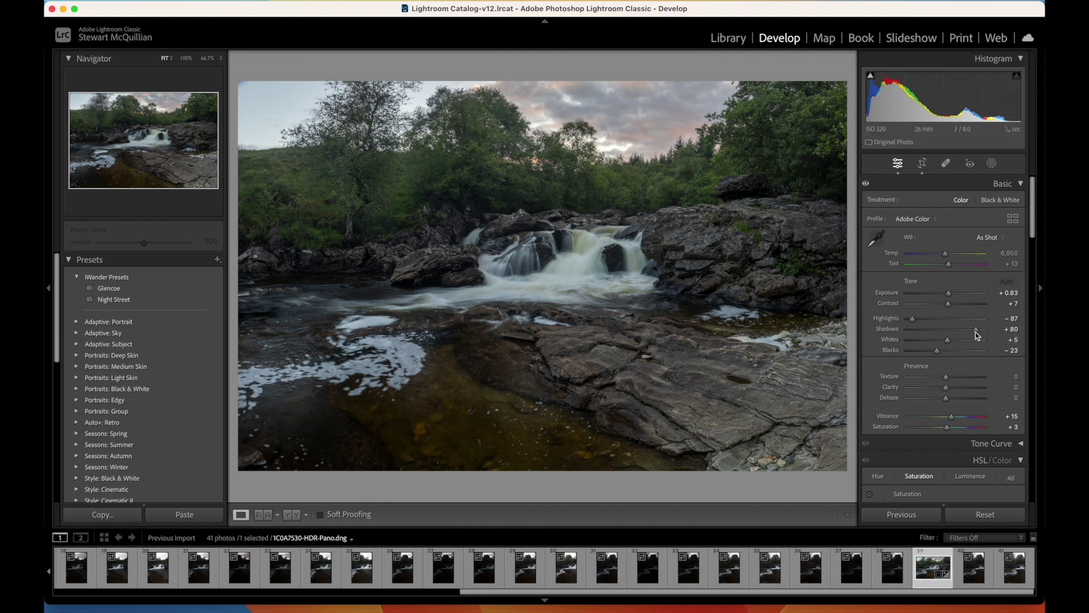
drag(976, 332, 954, 342)
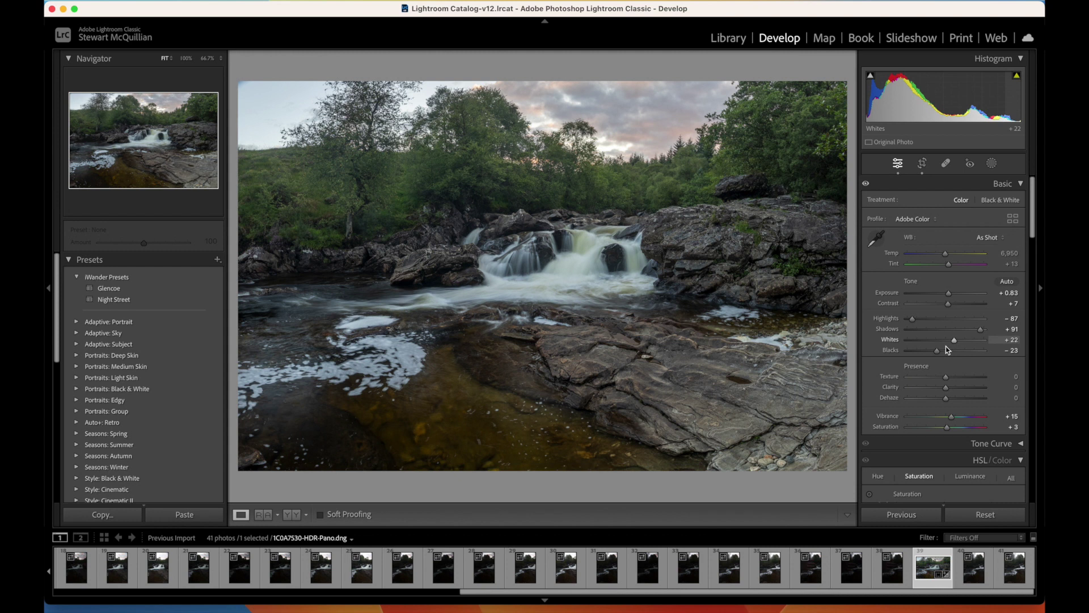
drag(954, 379, 950, 392)
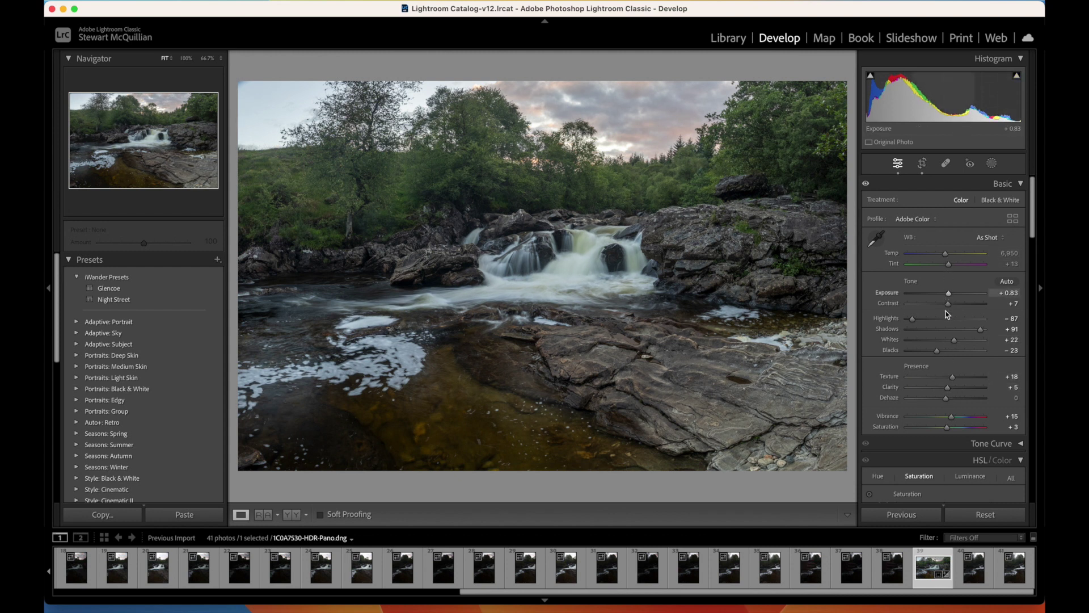
drag(914, 321, 949, 294)
drag(950, 297, 950, 297)
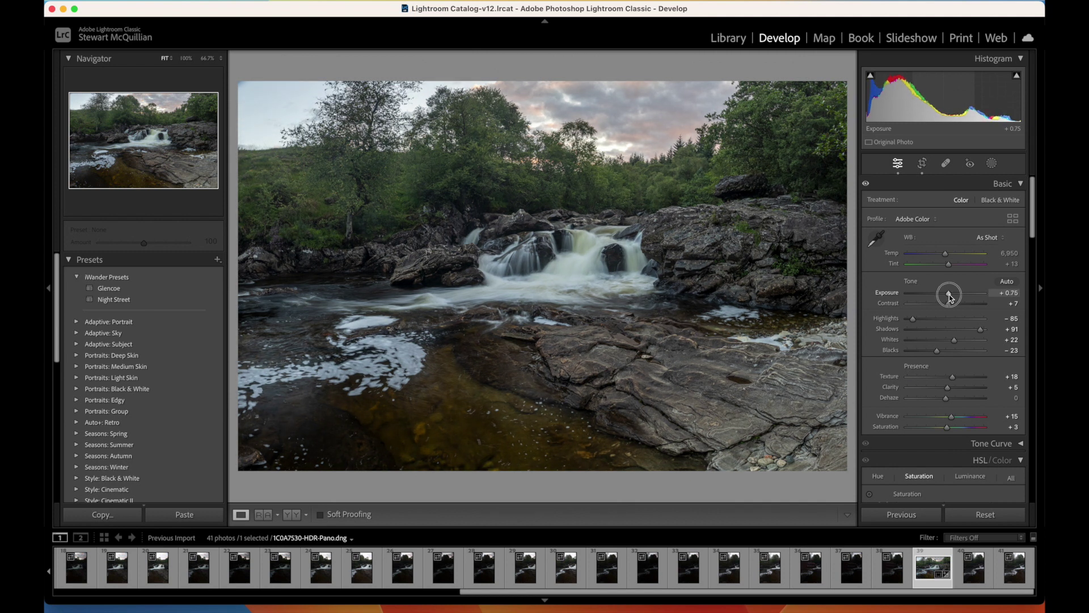
Mask the photo's lower-left water with a tilted radial gradient and set its Exposure to 0.26, Shadows 15, Whites −12 and Blacks −13
click(992, 164)
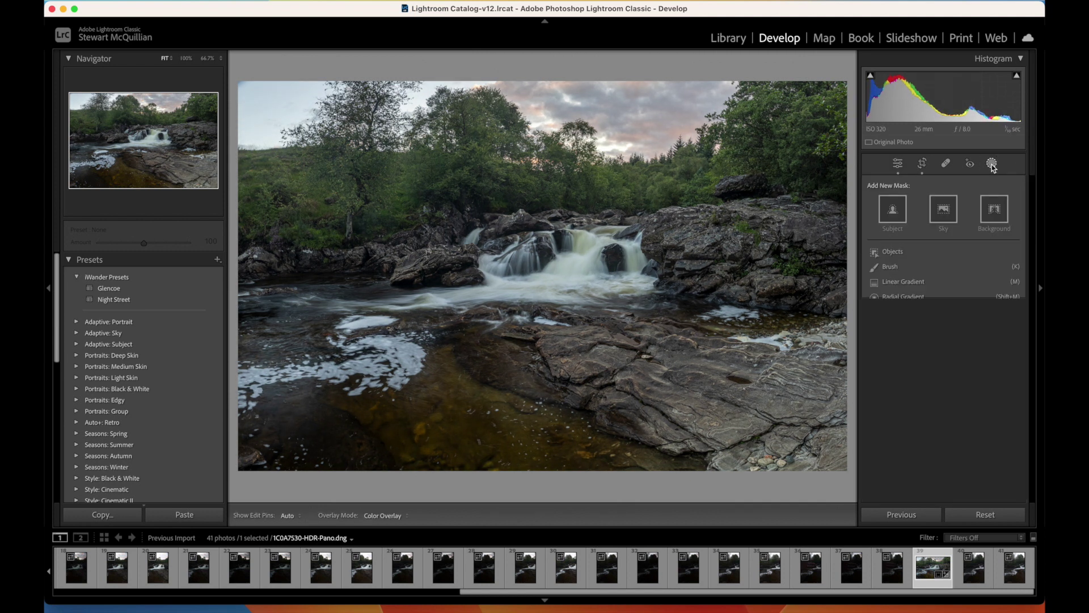
click(899, 299)
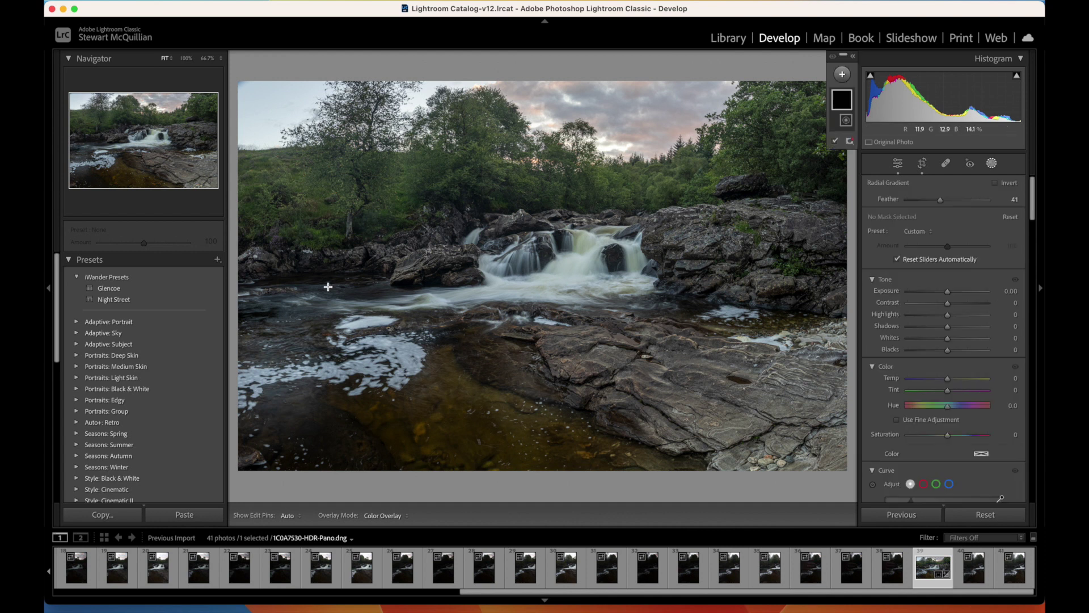
drag(298, 281, 566, 456)
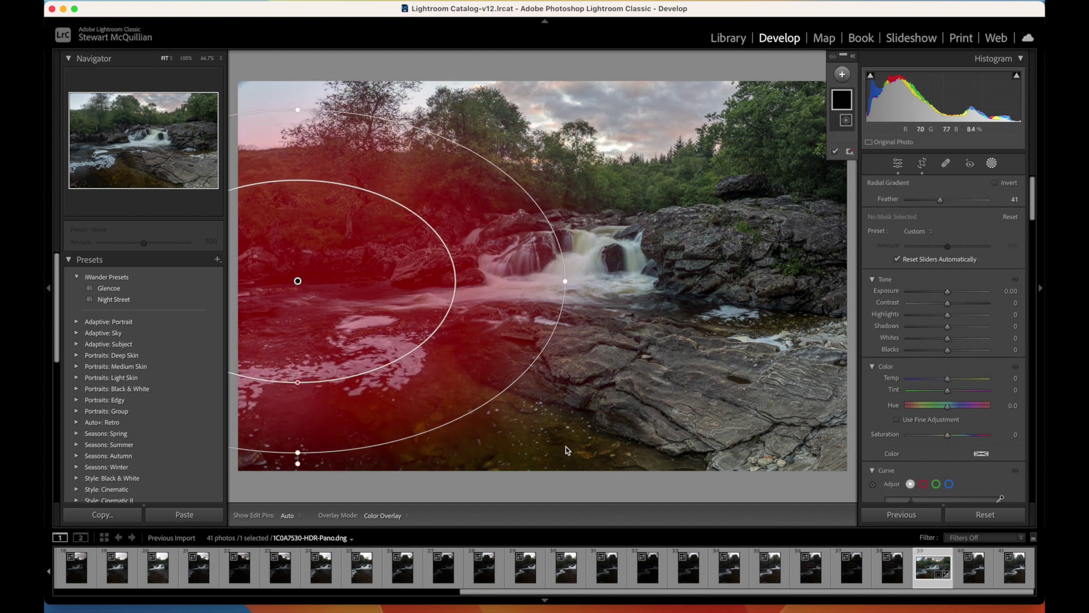
drag(561, 349, 553, 520)
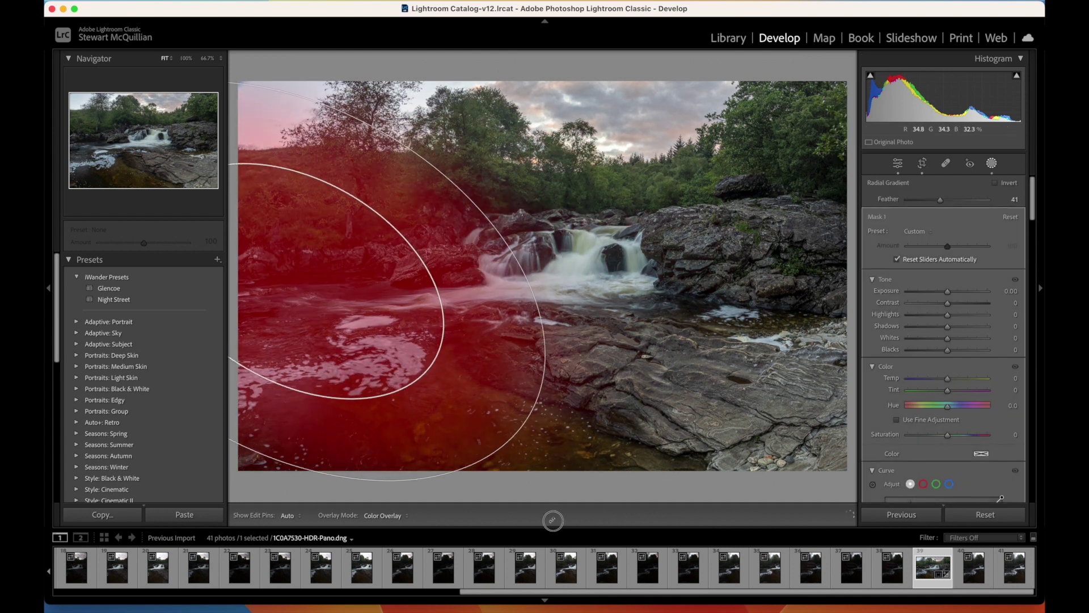
drag(371, 370, 448, 419)
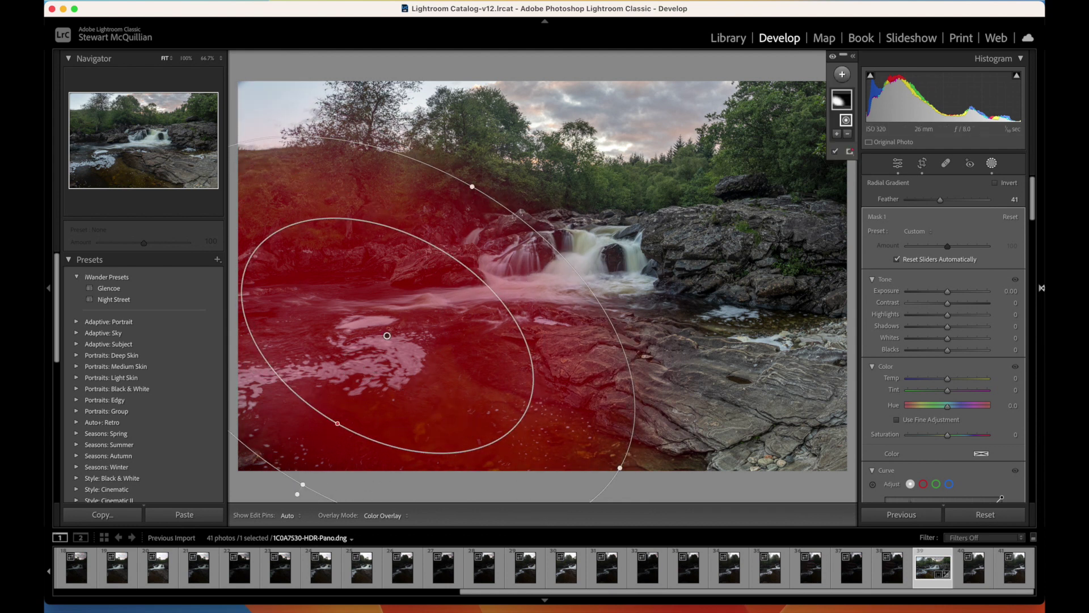
mouse_move(948, 292)
mouse_down()
mouse_move(948, 326)
mouse_move(963, 329)
mouse_move(953, 295)
mouse_up()
drag(947, 350, 954, 330)
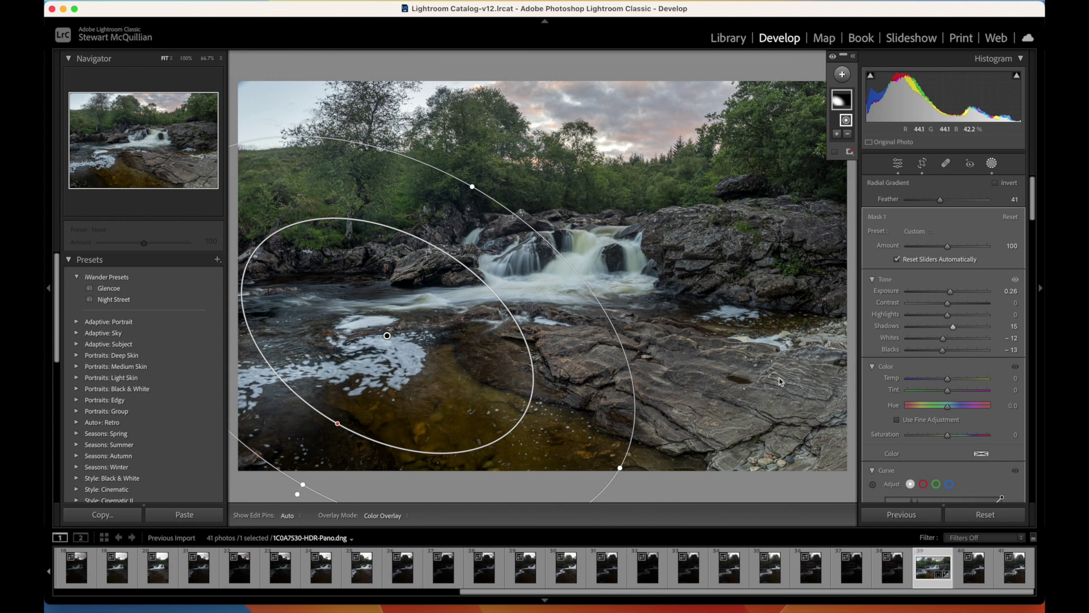
Add a diagonal linear gradient mask over the lower-right rocks and set its Exposure to −0.57
click(840, 76)
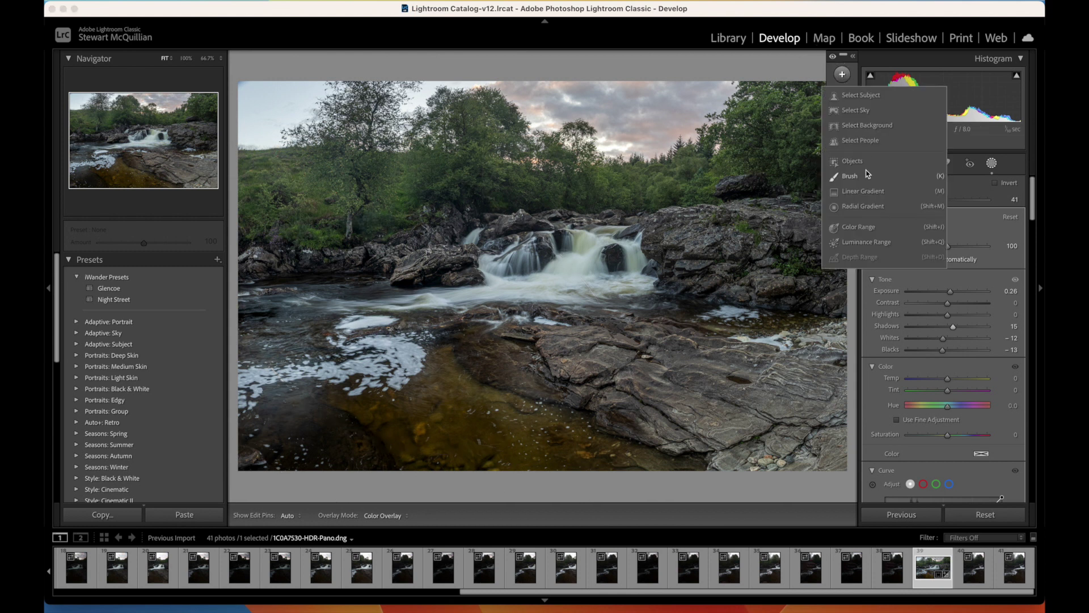
click(855, 194)
mouse_move(794, 423)
mouse_down()
mouse_move(695, 294)
mouse_move(690, 268)
mouse_up()
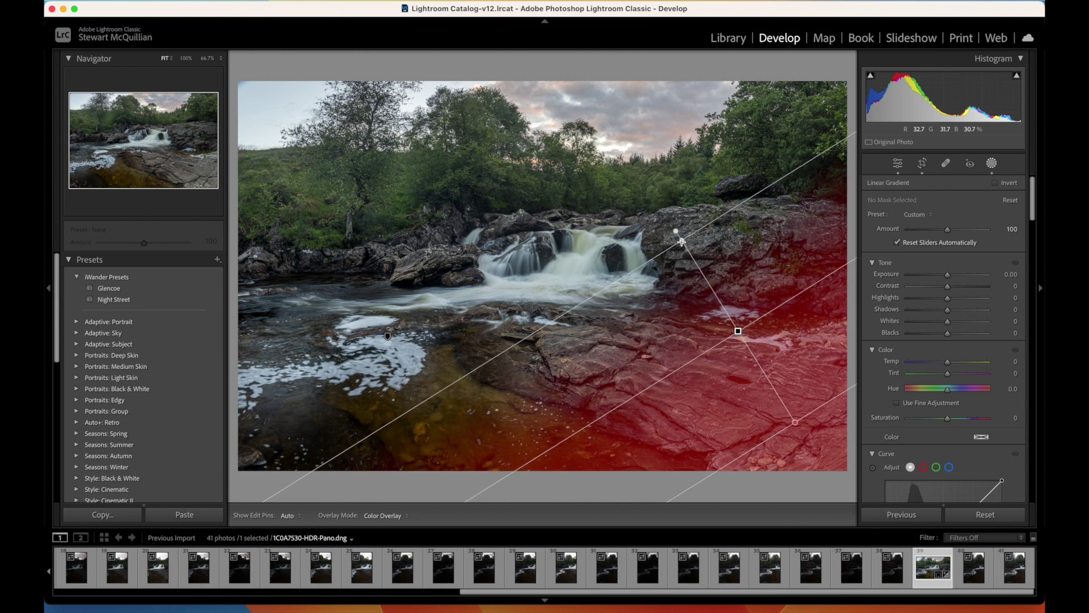
drag(952, 272, 945, 279)
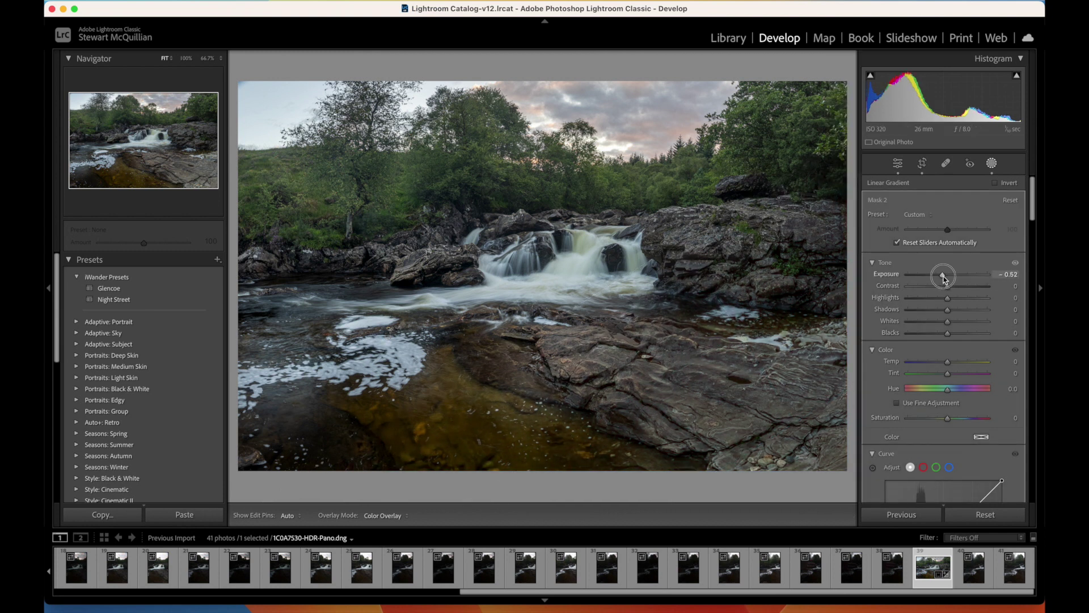
drag(945, 279, 942, 276)
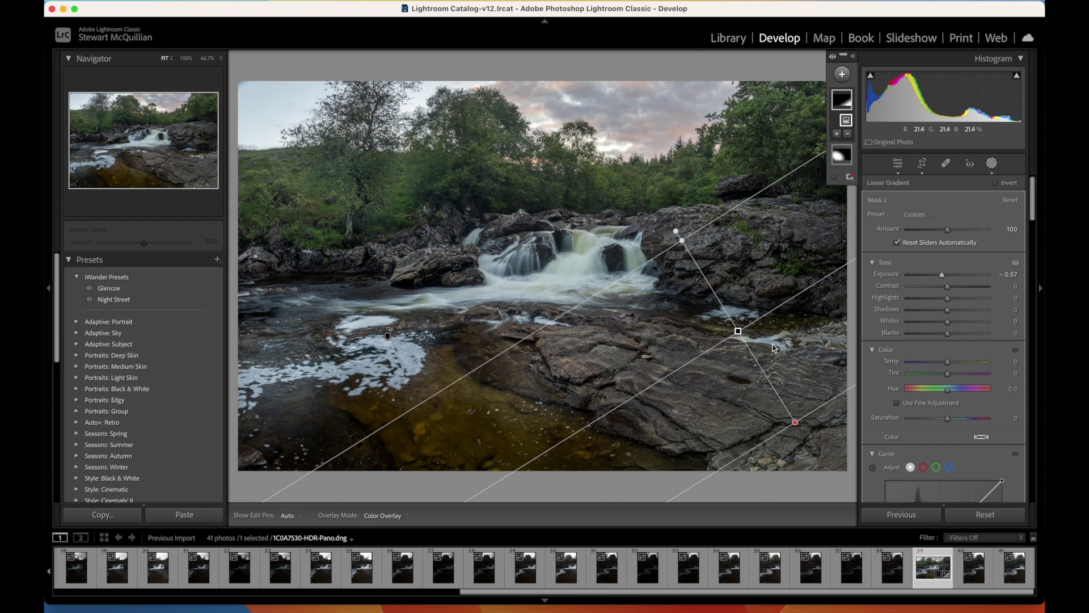
Leave masking and set the whole photo's Vibrance to +10 in the basic adjustments
click(898, 164)
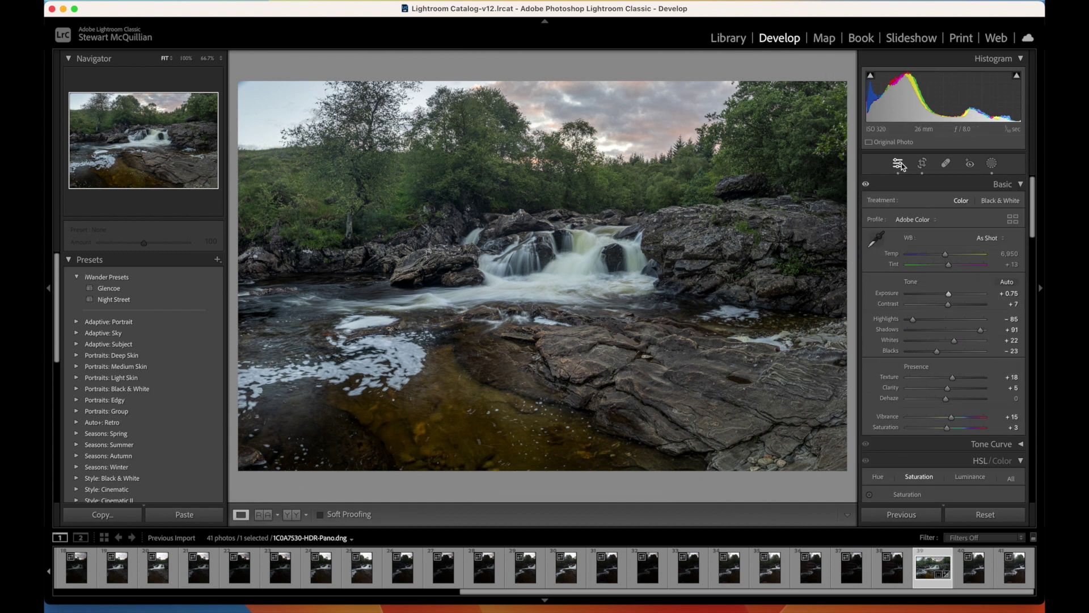
scroll(933, 281, down, 5)
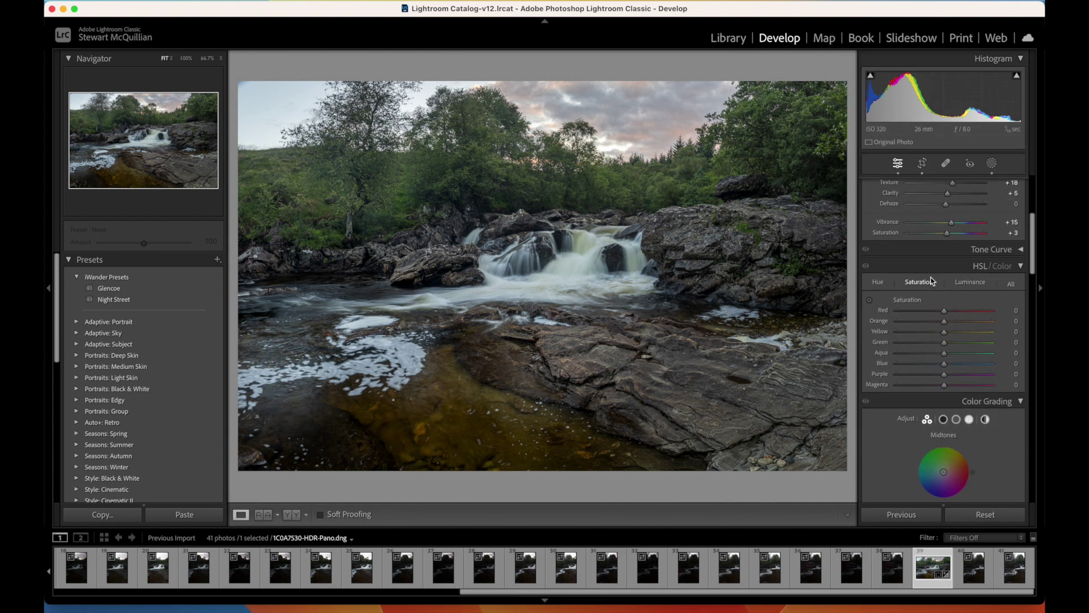
scroll(932, 281, up, 6)
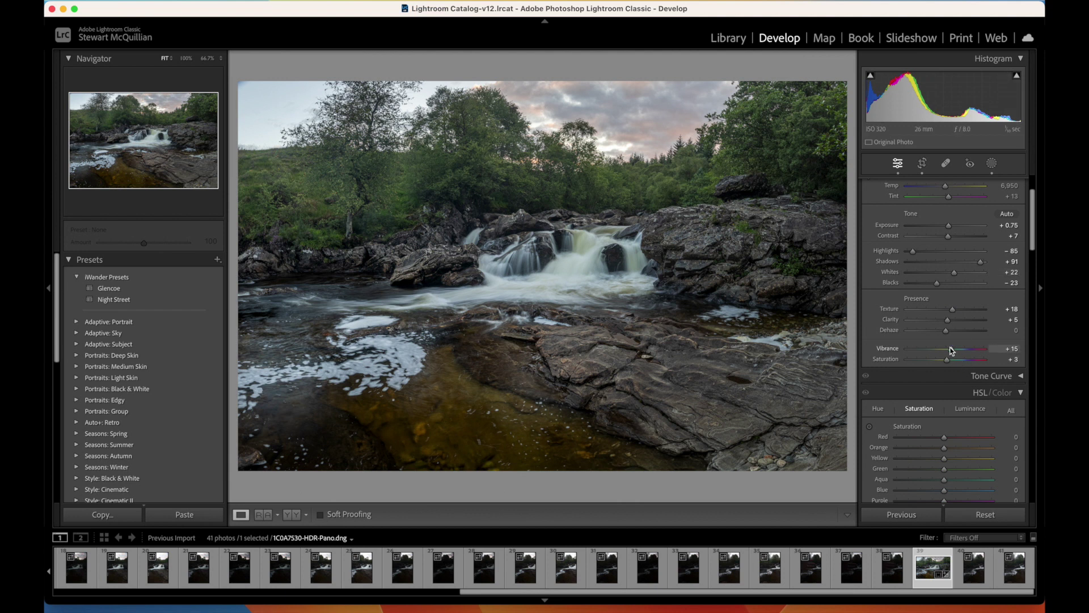
mouse_move(953, 352)
mouse_down()
mouse_move(929, 356)
mouse_move(951, 353)
mouse_up()
Set the HSL saturation of Aqua, Purple and Magenta to −100 and of Blue to −49
scroll(953, 390, down, 4)
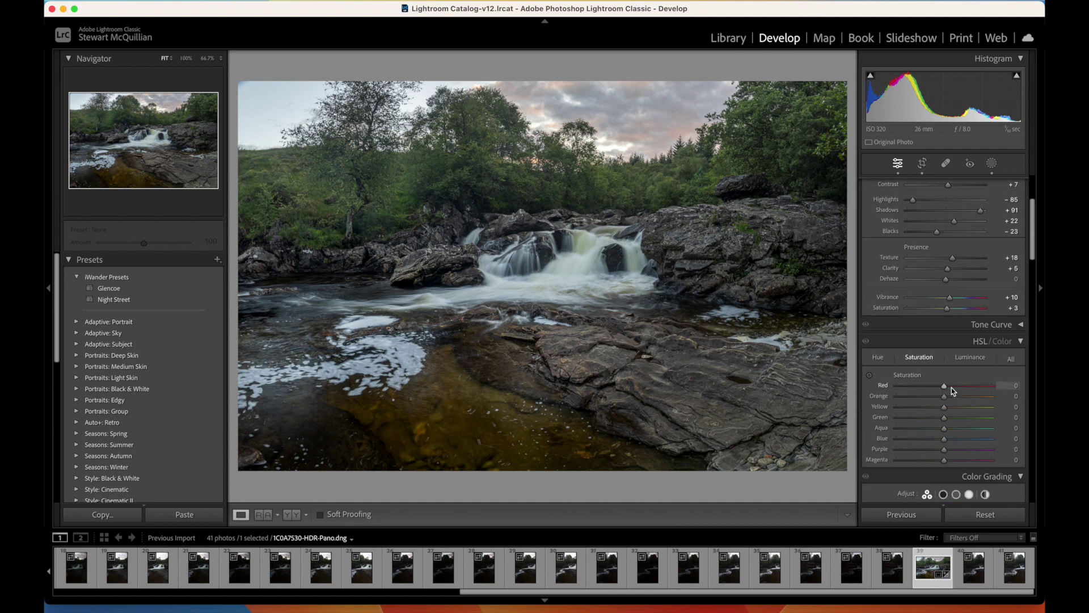
scroll(953, 390, up, 1)
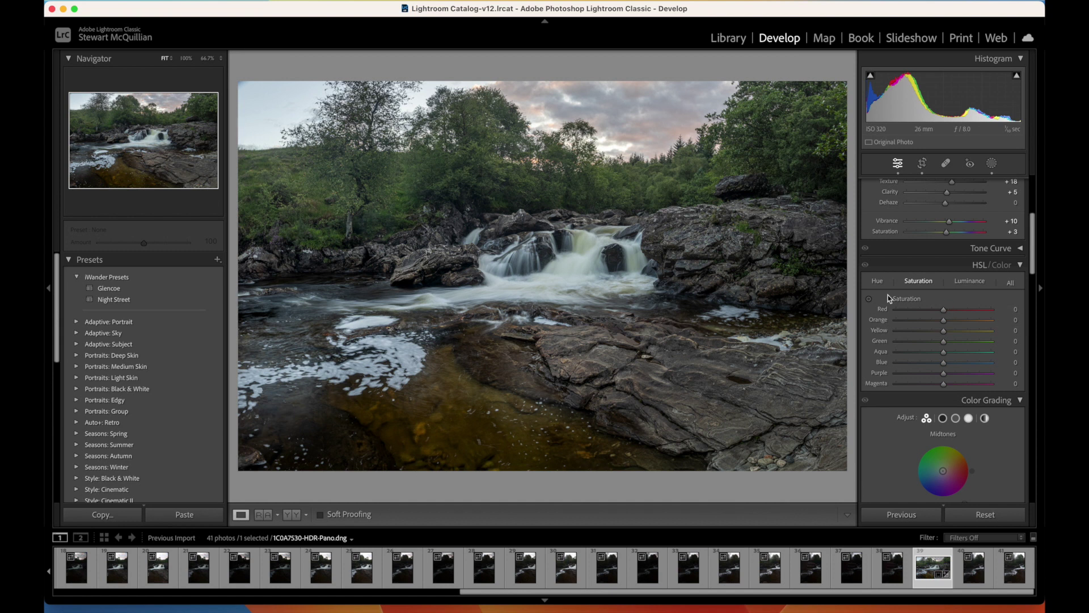
drag(943, 372, 885, 385)
drag(943, 352, 822, 366)
click(943, 364)
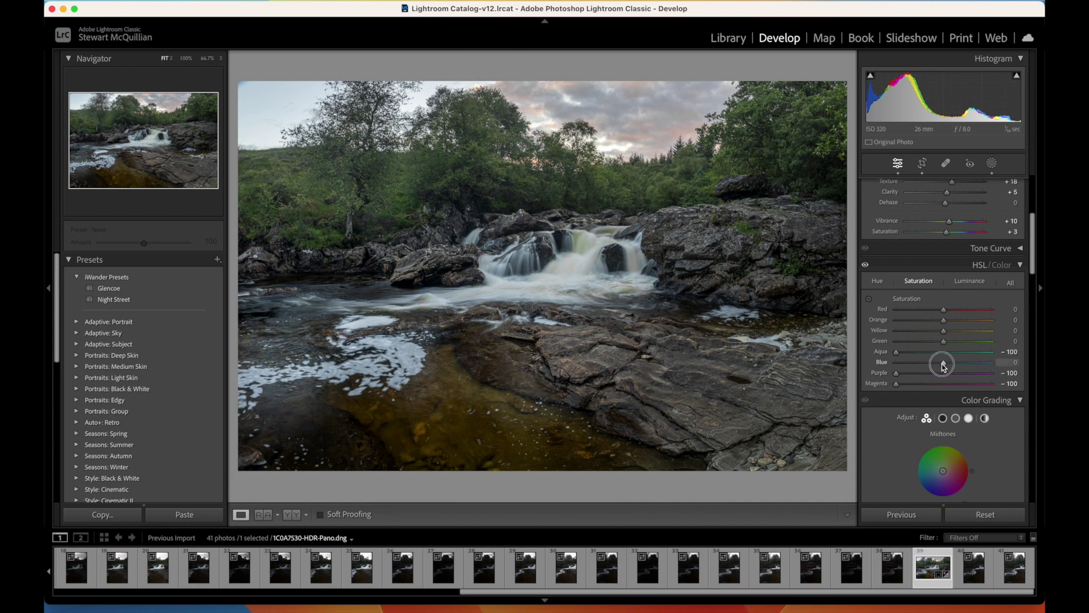
drag(944, 365, 918, 372)
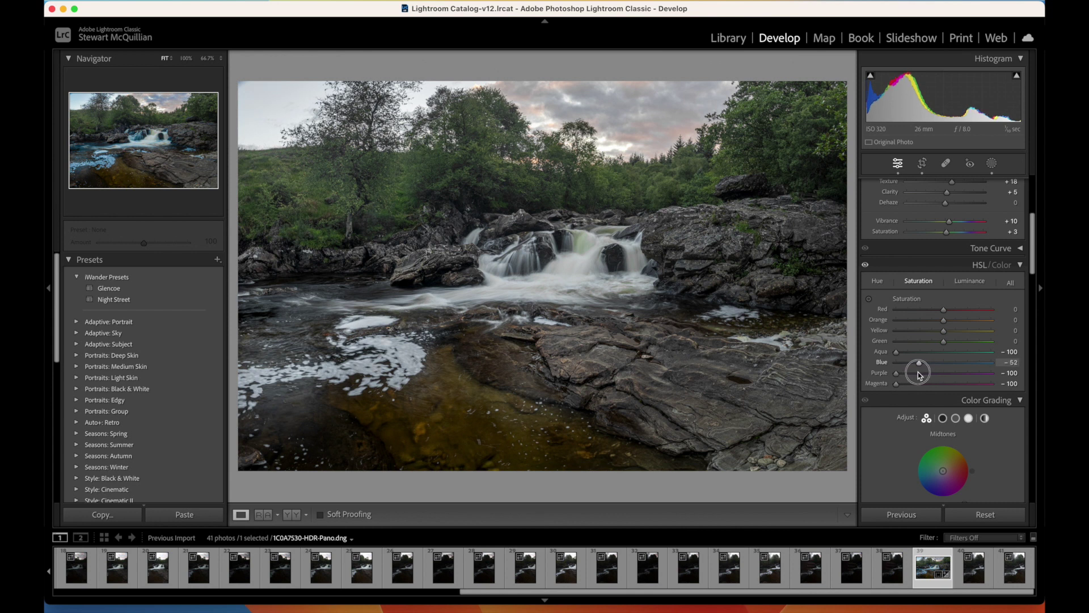
scroll(925, 363, up, 5)
scroll(931, 351, down, 8)
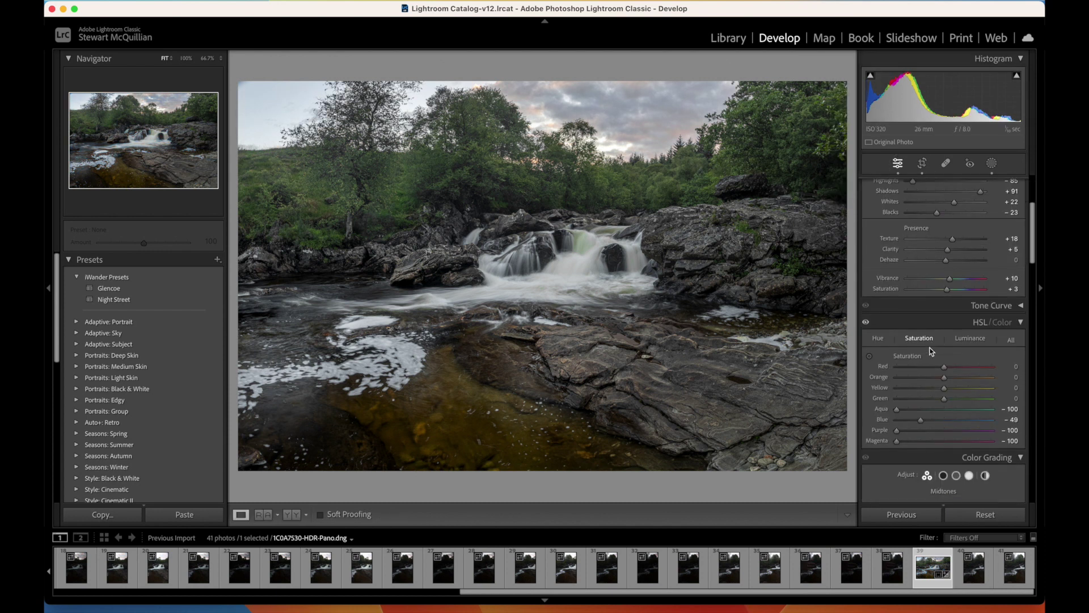
Set the photo's sharpening Masking to 97 and its post-crop vignetting Amount to −10
scroll(931, 352, down, 10)
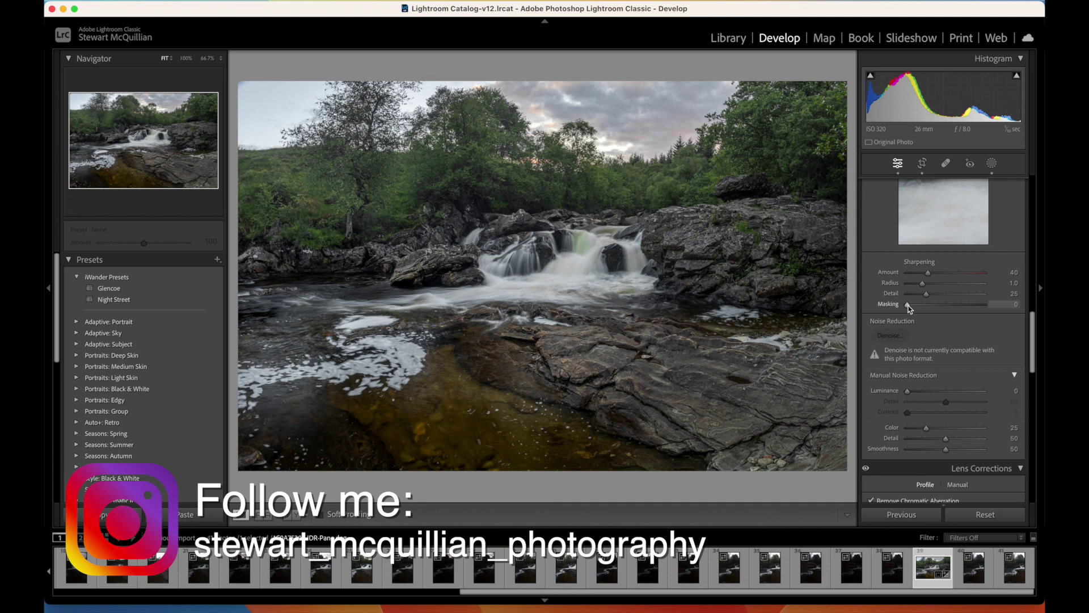
drag(908, 307, 982, 305)
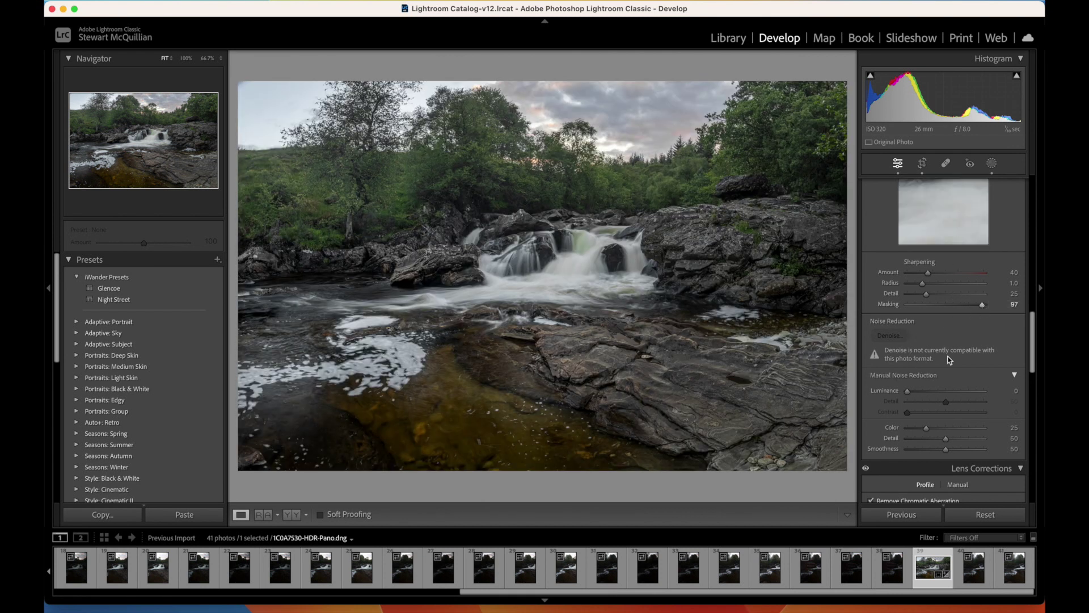
scroll(949, 359, down, 6)
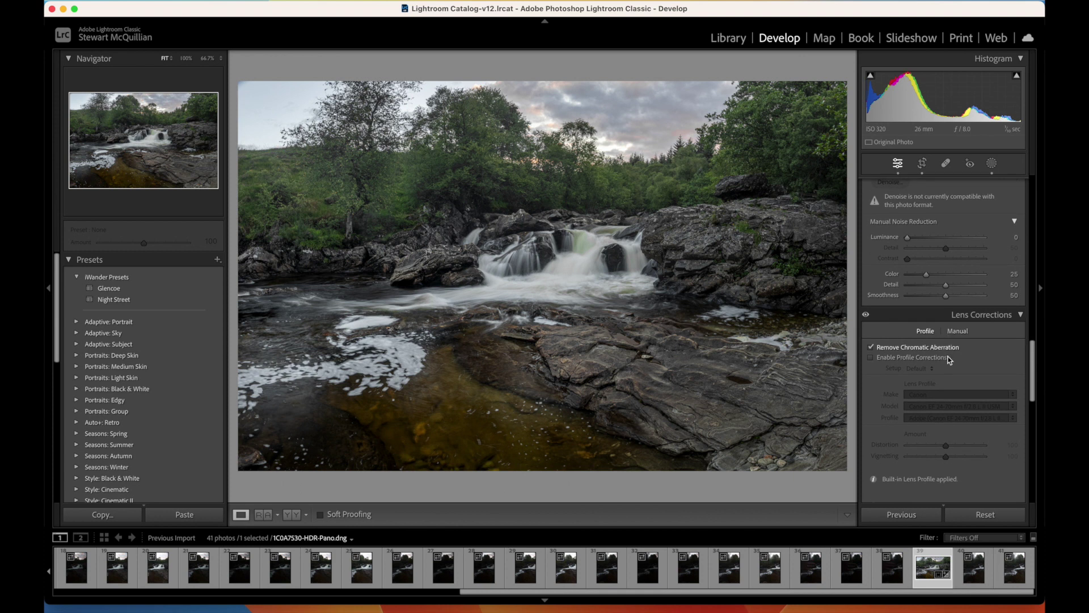
scroll(949, 359, down, 15)
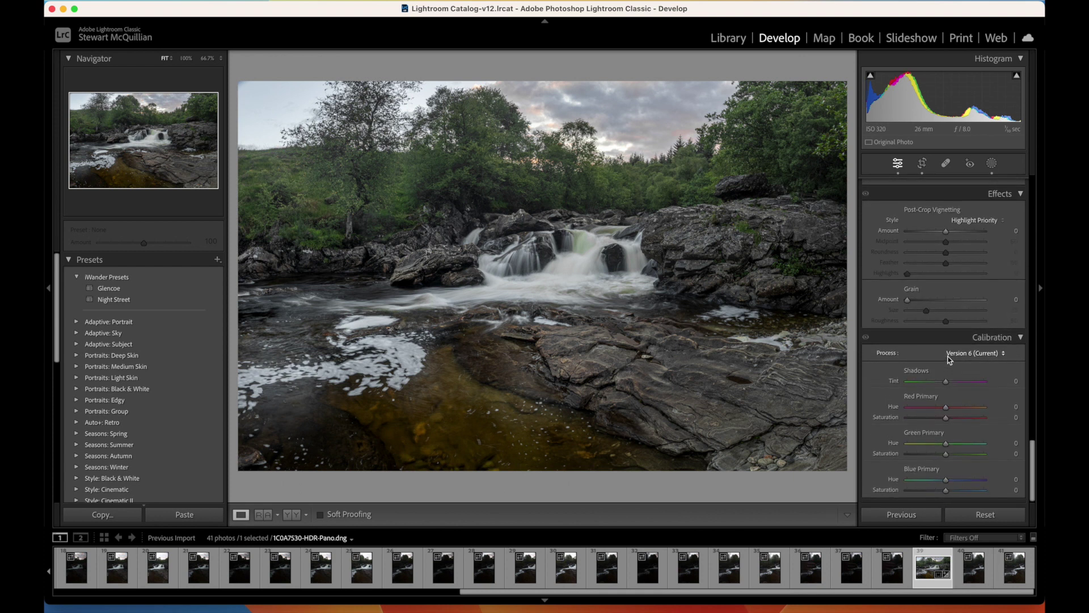
drag(948, 231, 945, 234)
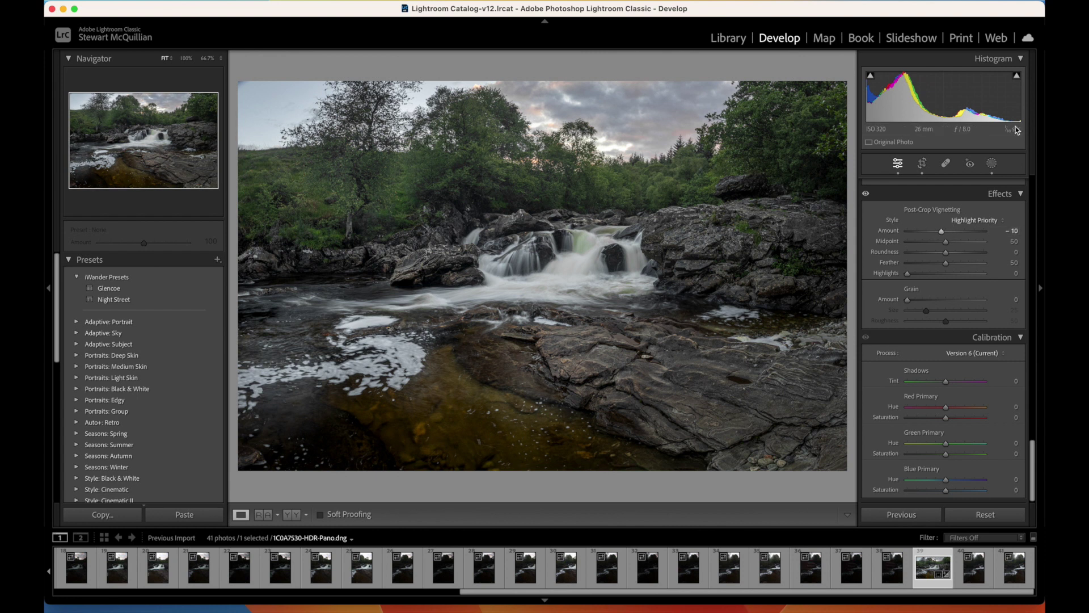
Add a large oval radial gradient mask centred on the waterfall and the surrounding rocks
click(991, 163)
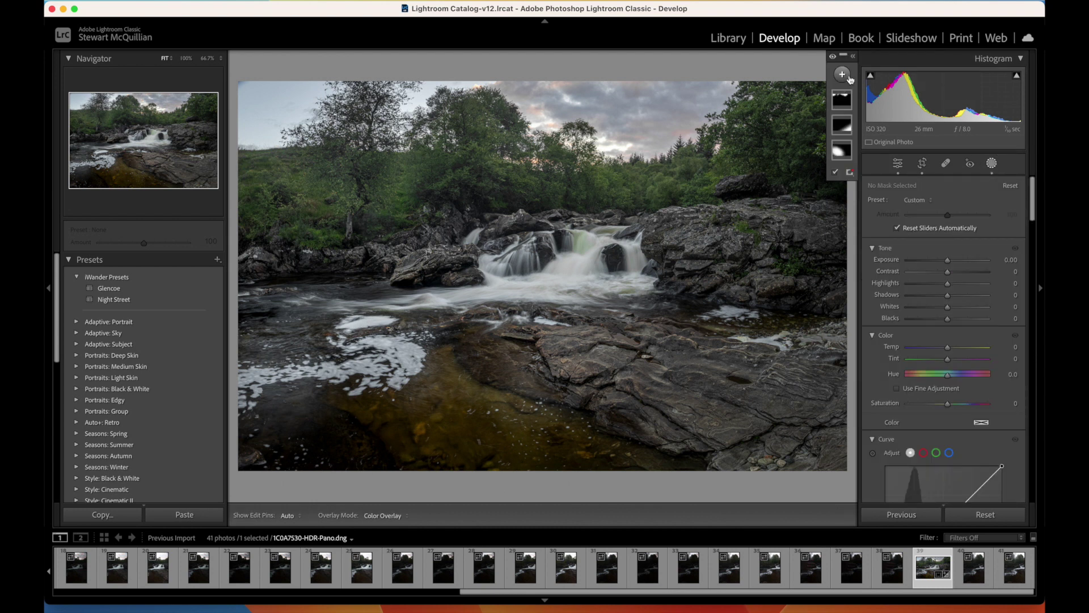
click(842, 74)
click(857, 209)
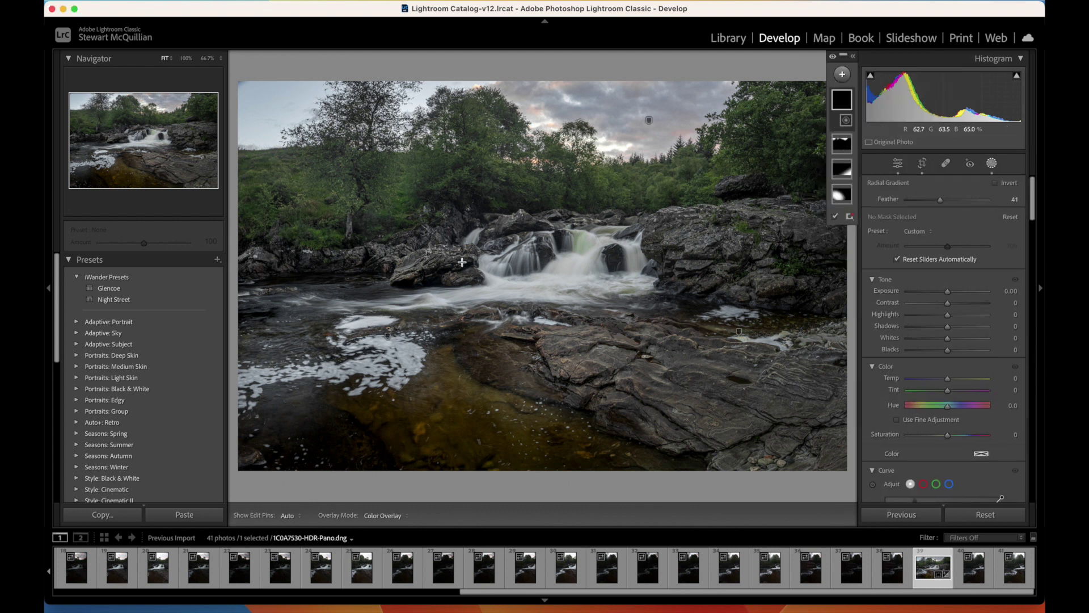
drag(389, 239, 725, 425)
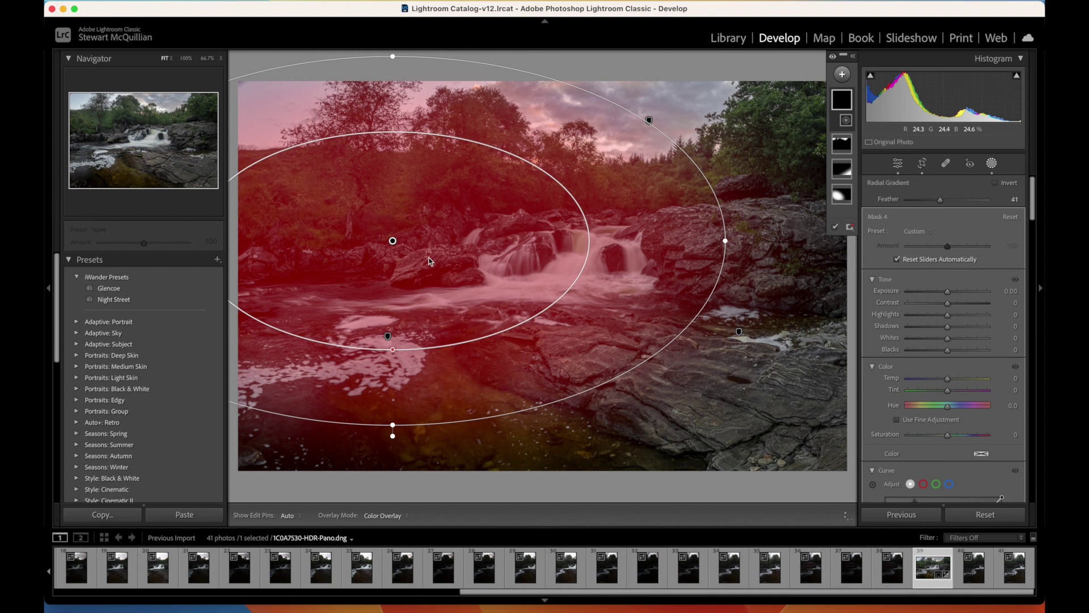
drag(430, 255, 559, 291)
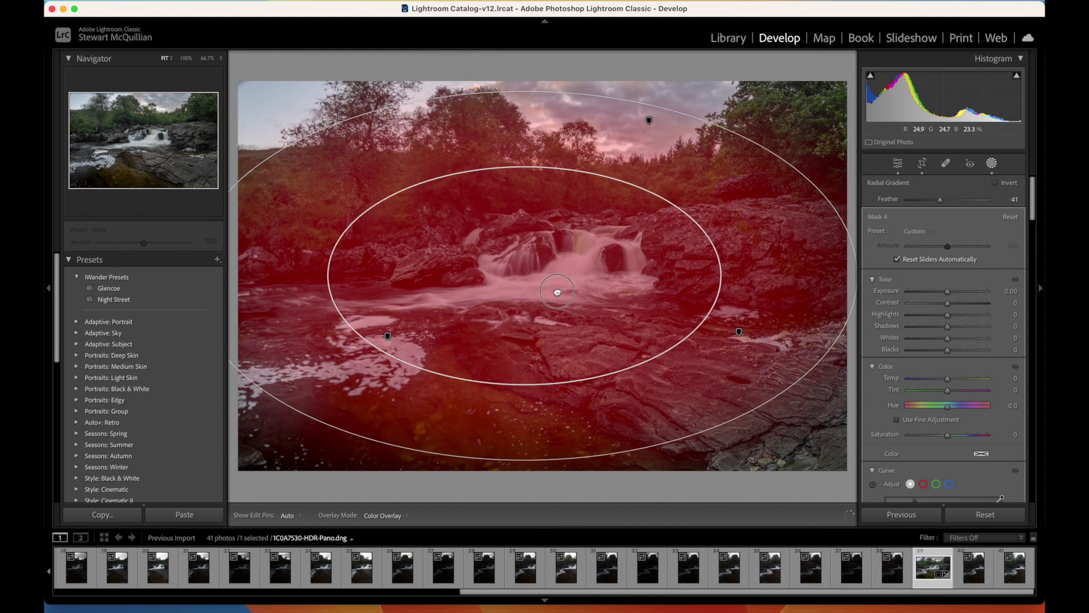
Set the waterfall mask's Exposure to 0.34, Highlights −28, Shadows 7 and Clarity 4, and leave masking
drag(952, 296, 952, 329)
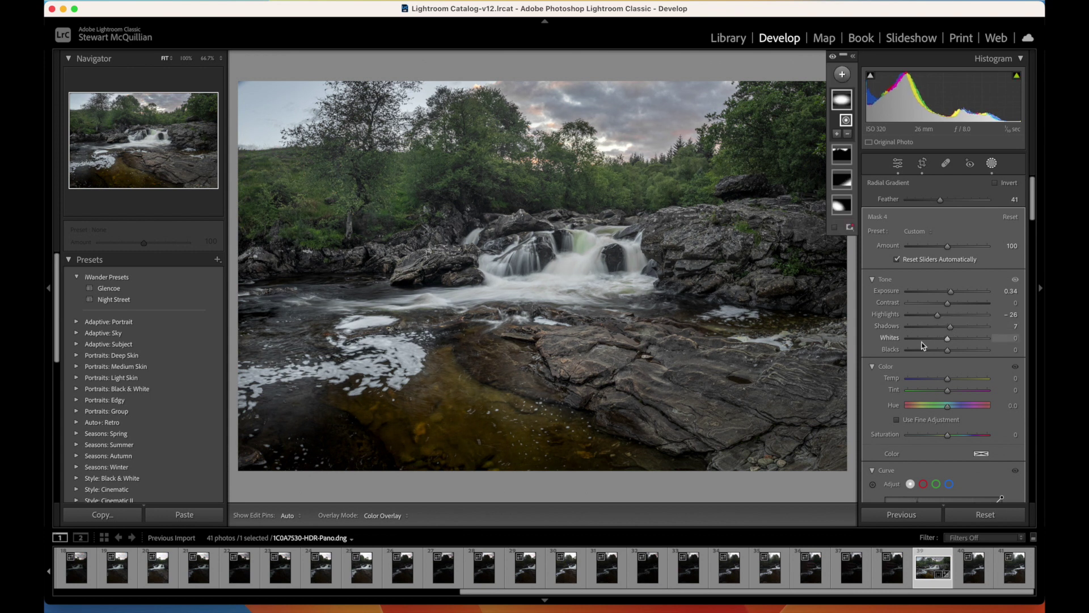
scroll(941, 340, down, 10)
scroll(921, 342, down, 5)
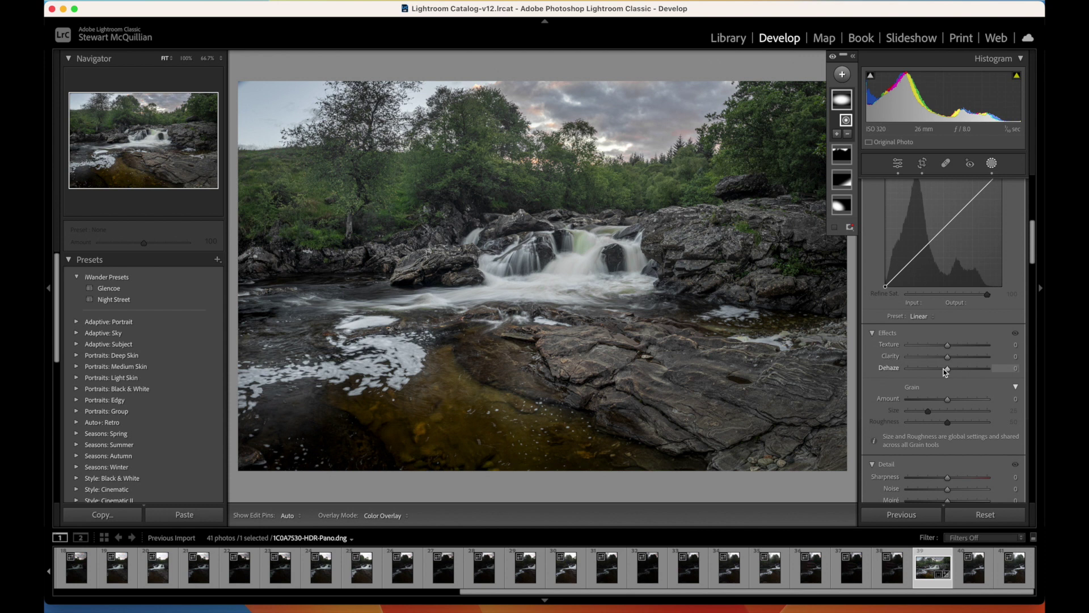
mouse_move(949, 357)
mouse_down()
mouse_move(981, 359)
mouse_move(940, 358)
mouse_move(951, 358)
mouse_up()
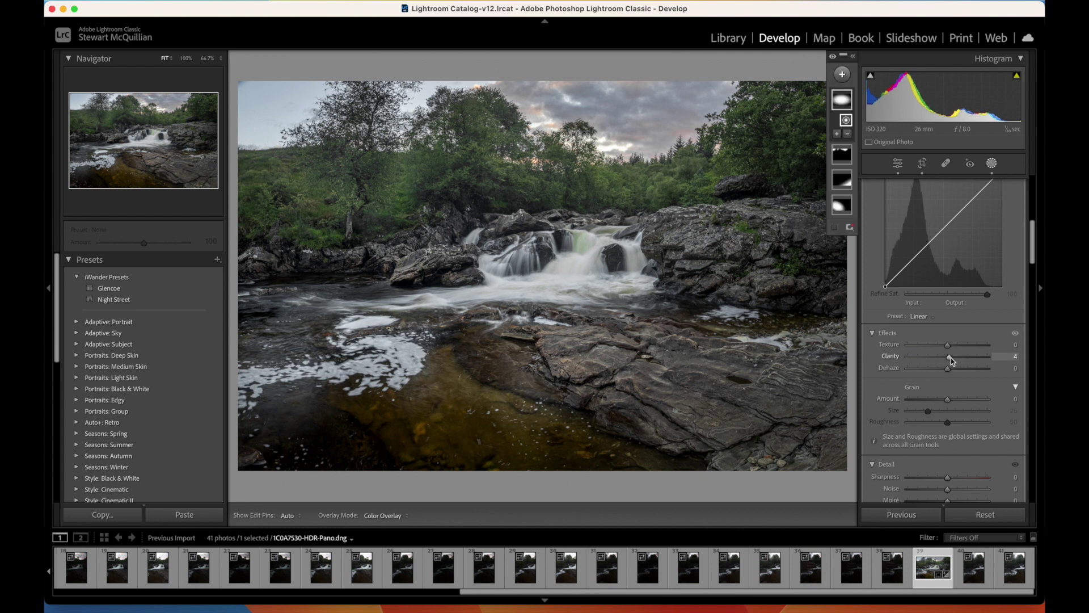
click(898, 164)
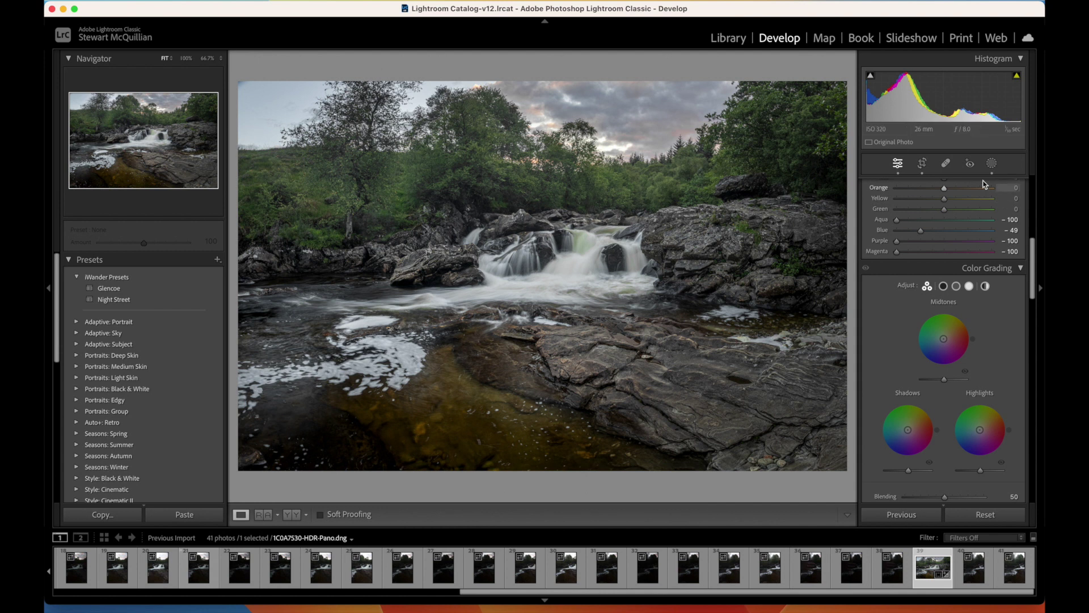
Add a brush mask at size 17 and paint over the central trees behind the waterfall
click(991, 163)
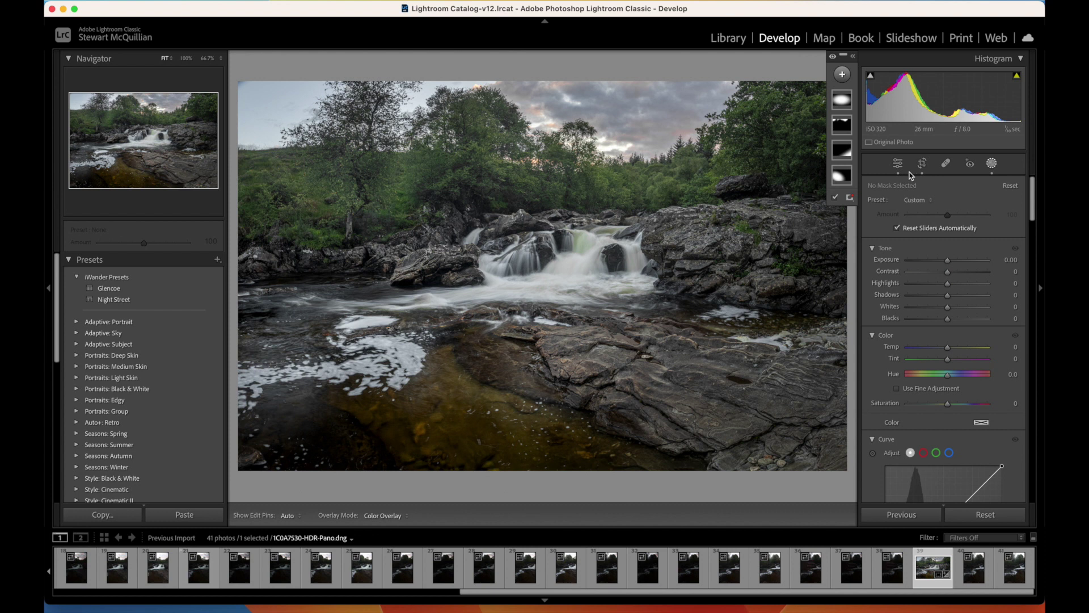
click(842, 74)
click(853, 178)
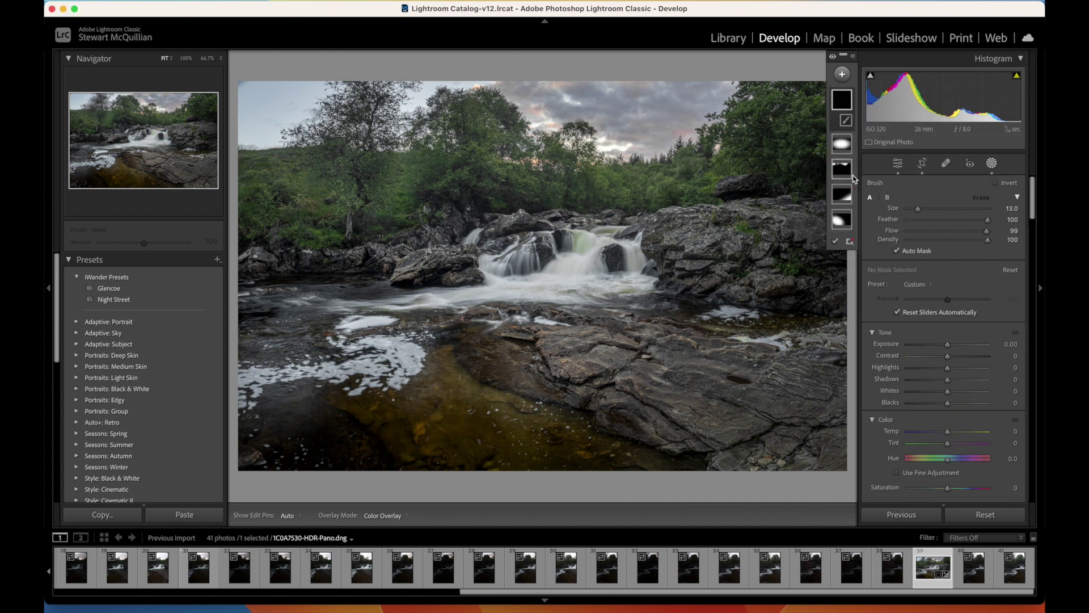
scroll(698, 176, up, 4)
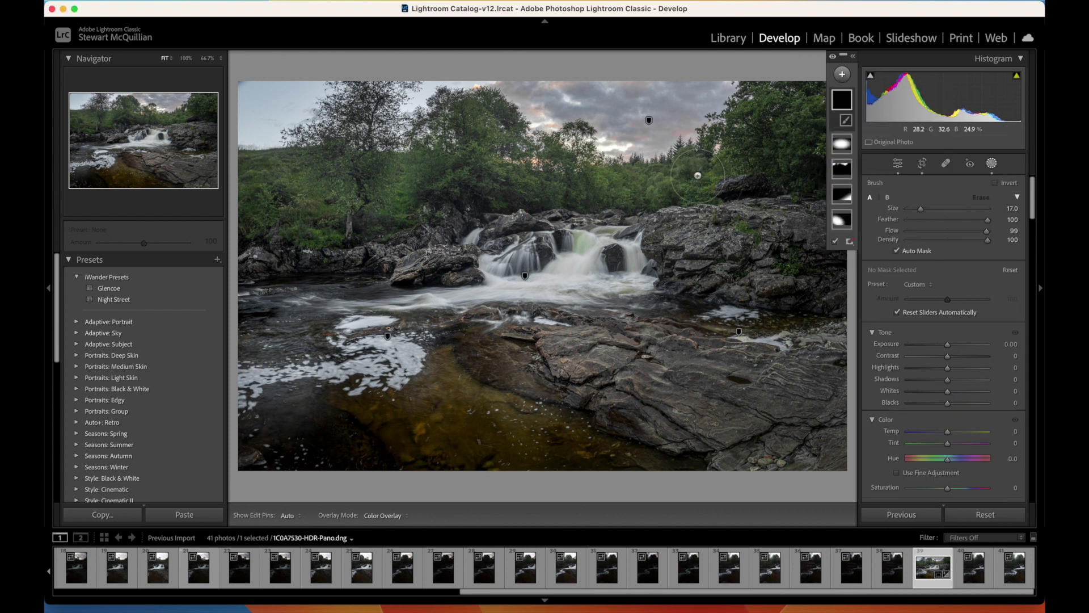
key(h)
mouse_move(726, 164)
mouse_down()
mouse_move(641, 182)
mouse_move(471, 176)
mouse_move(451, 148)
mouse_move(464, 114)
mouse_up()
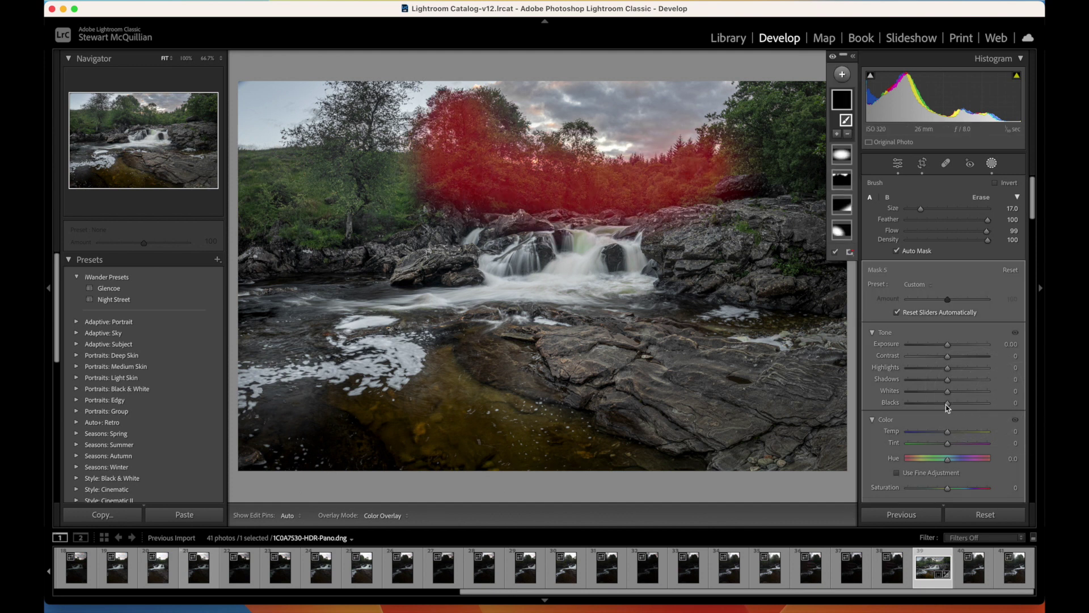
Set the tree mask's Blacks to −22, Highlights to 4 and Whites to 25, and leave masking
mouse_move(947, 407)
mouse_down()
mouse_move(928, 407)
mouse_move(940, 408)
mouse_up()
drag(948, 369, 961, 394)
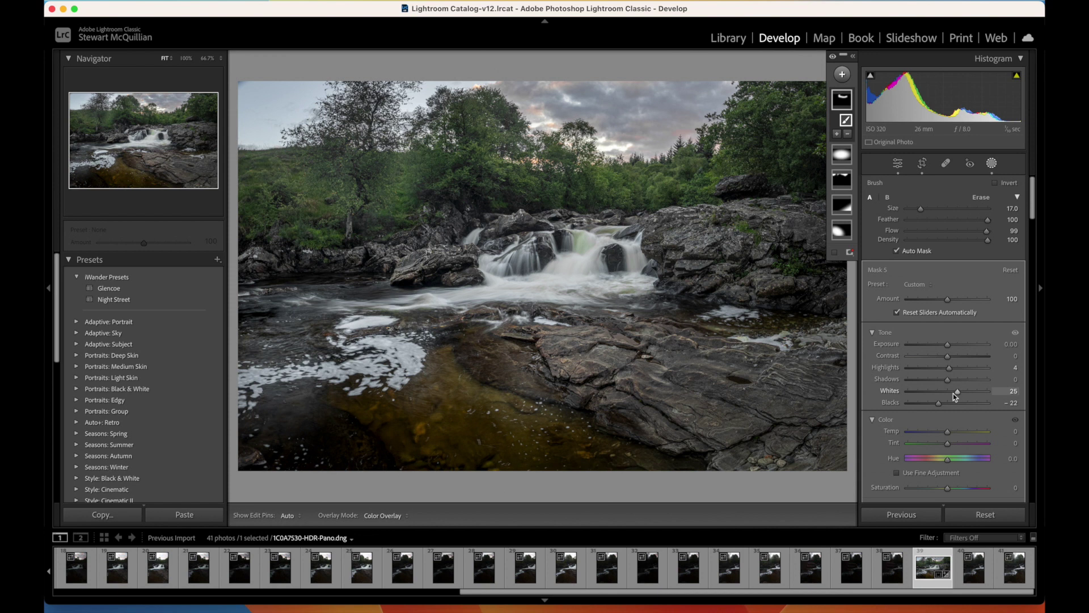
drag(950, 356, 955, 358)
click(902, 163)
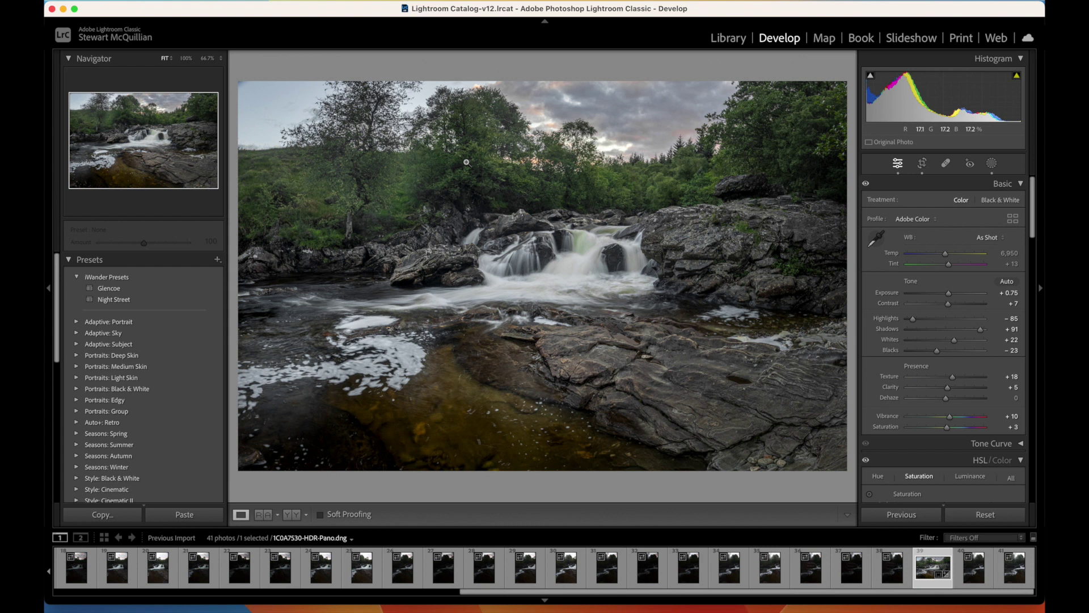
Export the edited waterfall photo to the 22nd August 23 Multiple Exposures folder, accepting the file size limit notice
click(157, 2)
click(233, 162)
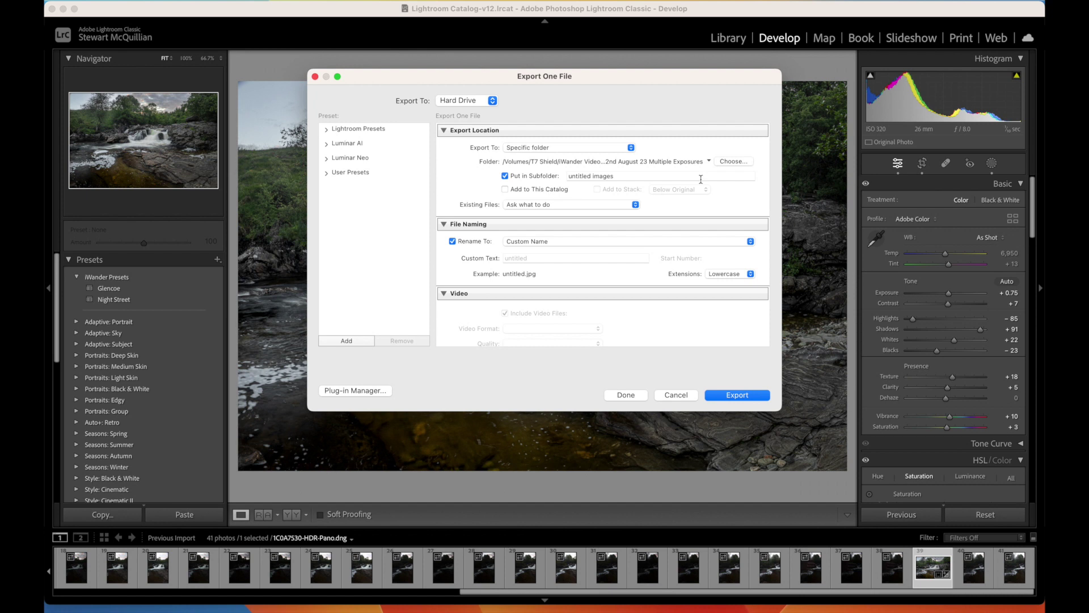
click(727, 164)
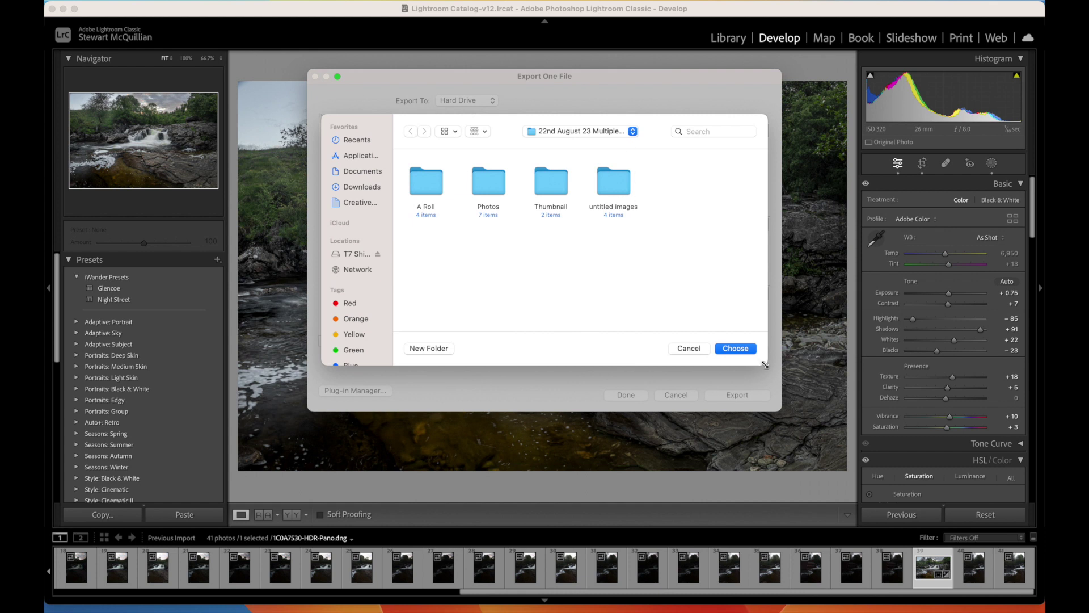
click(744, 350)
click(737, 395)
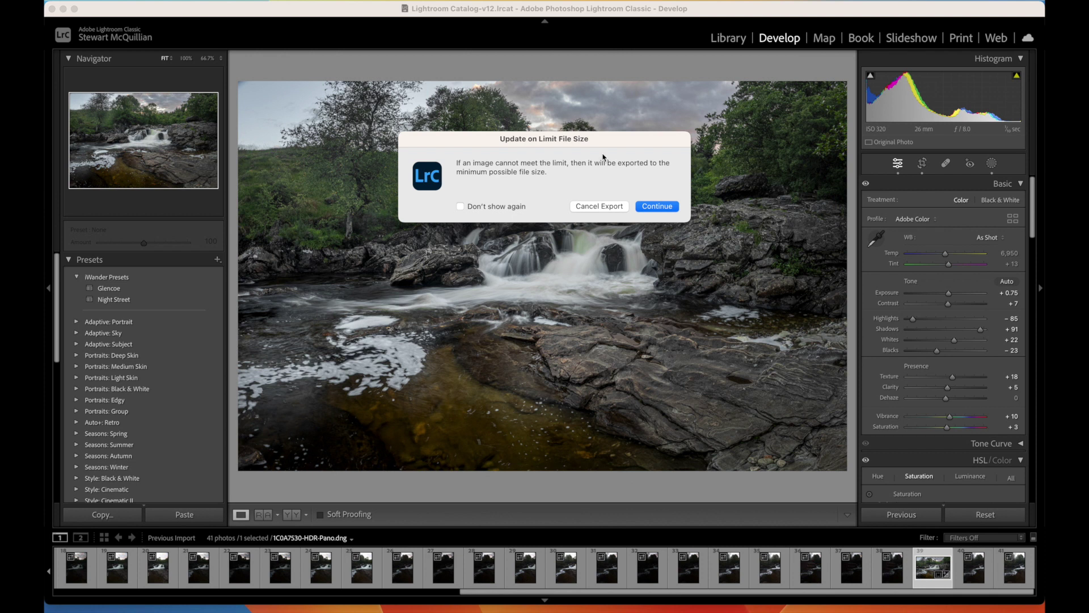
click(652, 207)
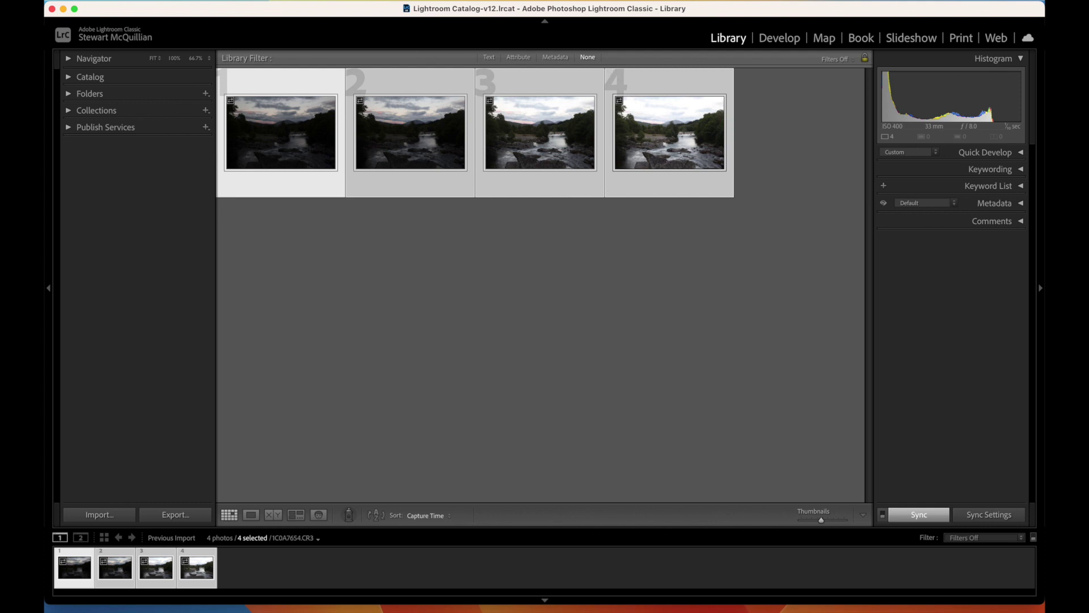
Merge the four selected bracketed river photos into an HDR image with Medium deghosting
right_click(228, 142)
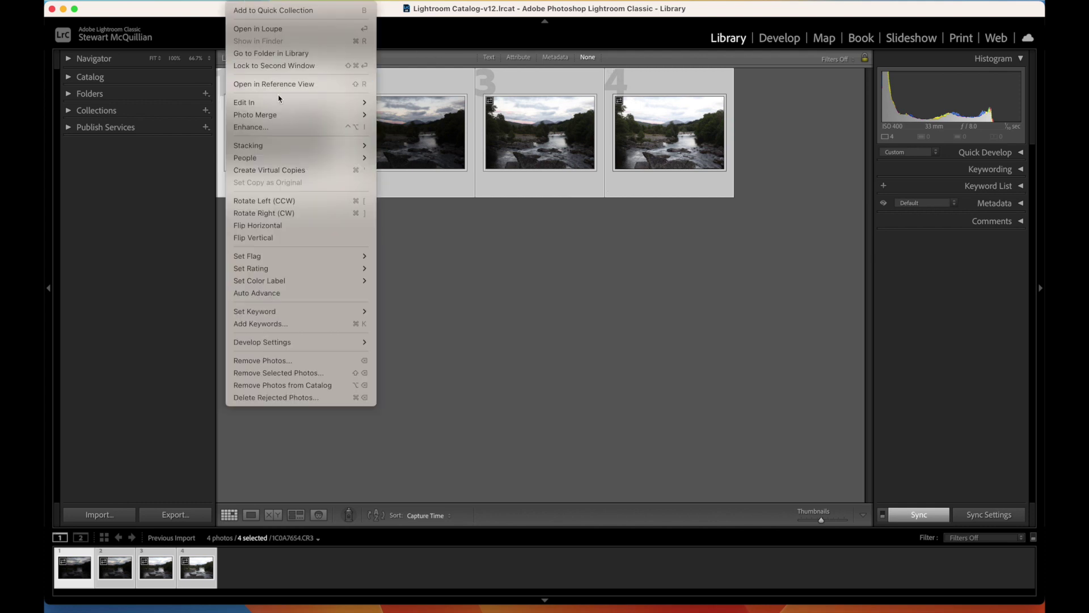
mouse_move(281, 116)
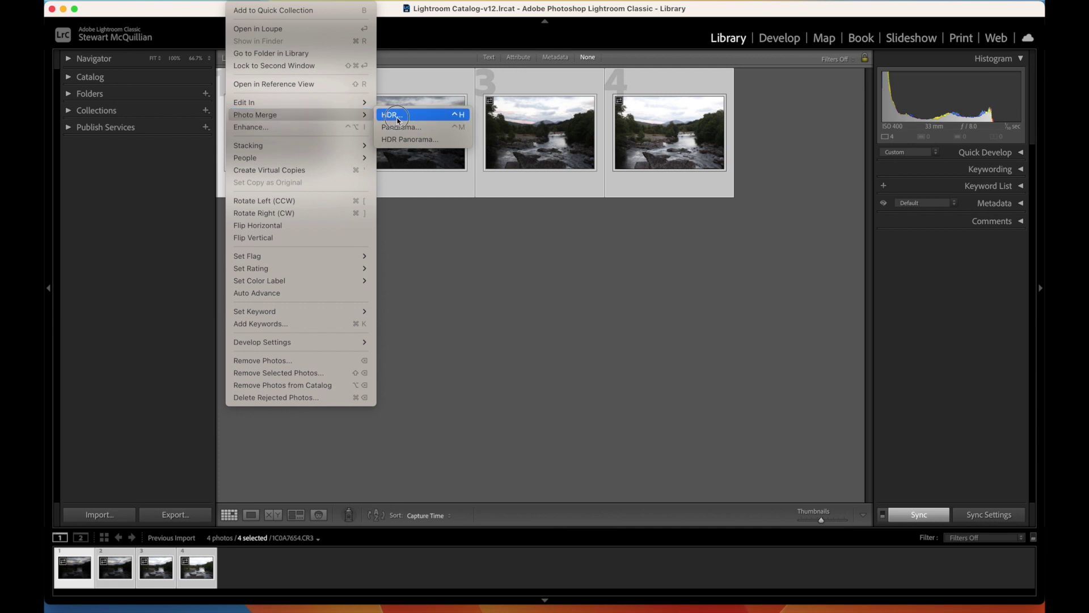
click(399, 120)
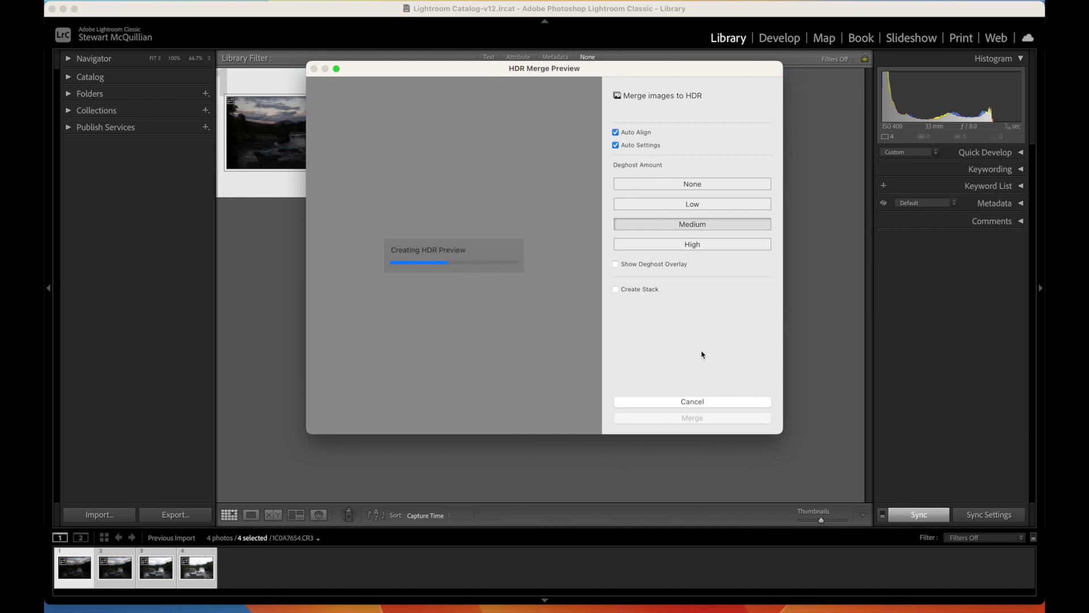
click(705, 418)
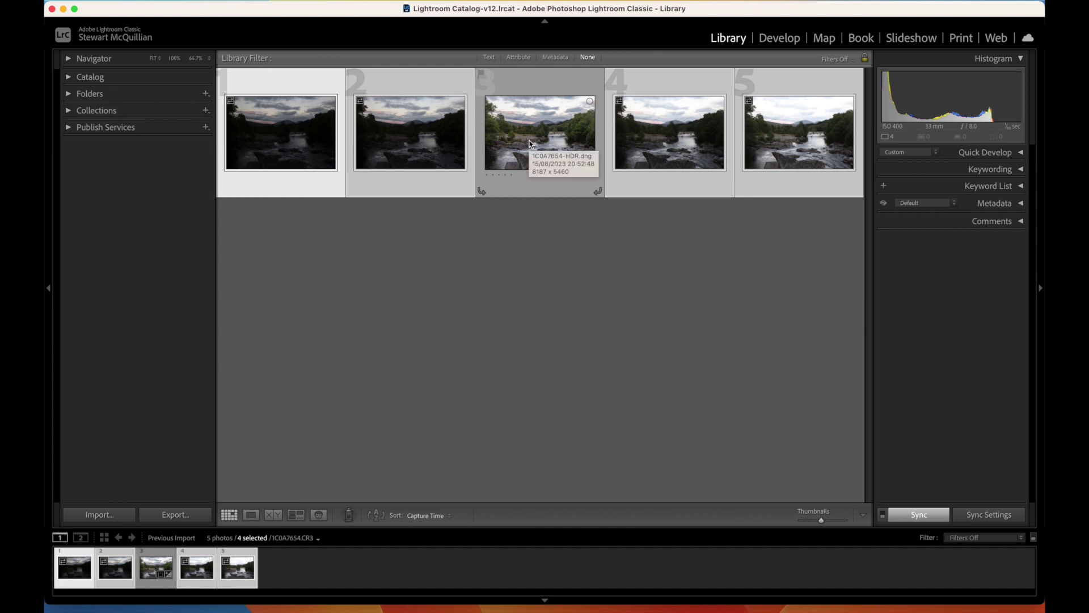
Open the merged river HDR for developing and set its Texture to +21, Clarity +7 and Contrast +6
click(530, 143)
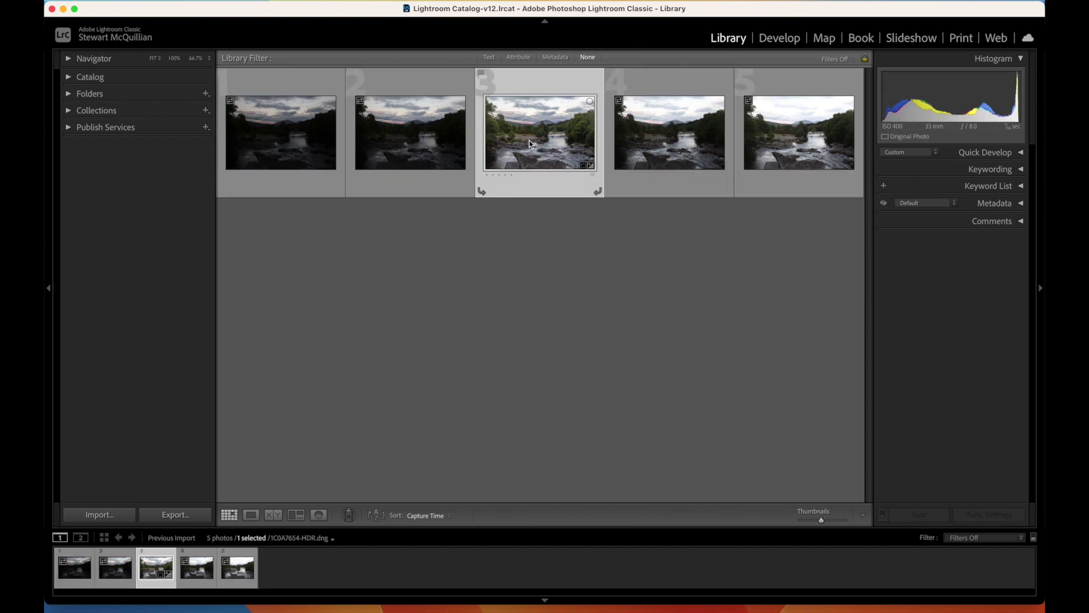
click(775, 40)
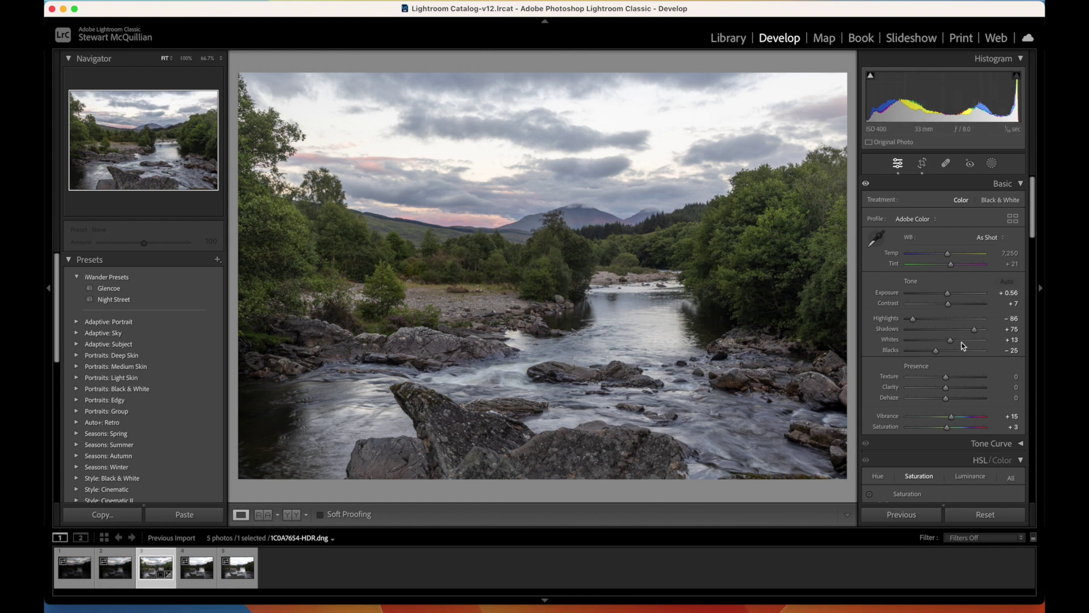
drag(948, 392, 950, 391)
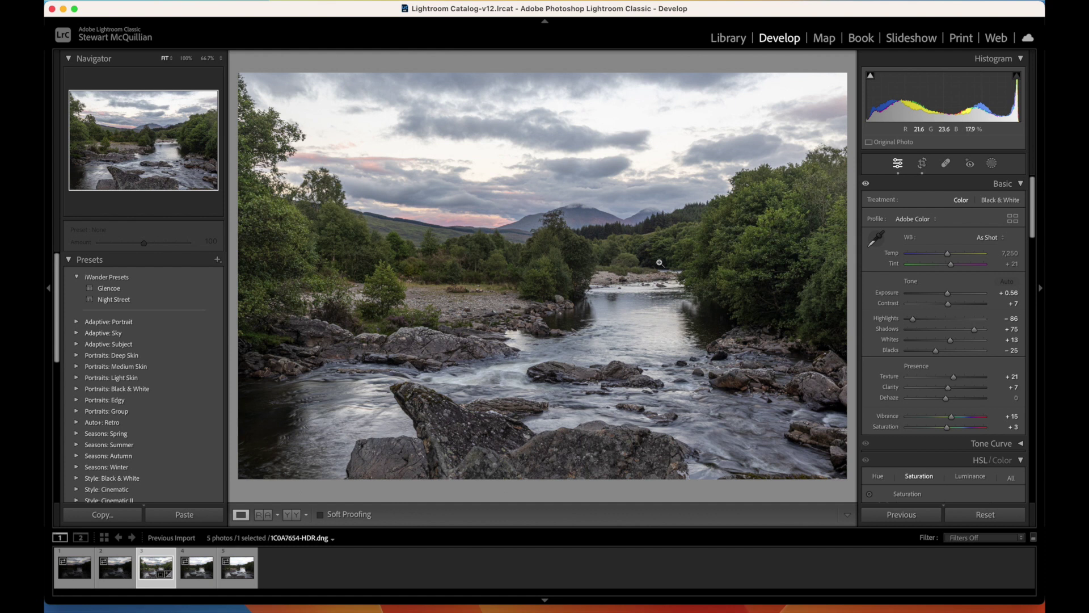
drag(950, 307, 950, 307)
Crop the river photo to a 16 x 9 aspect, repositioning the image within the frame to trim mainly the sky
click(923, 163)
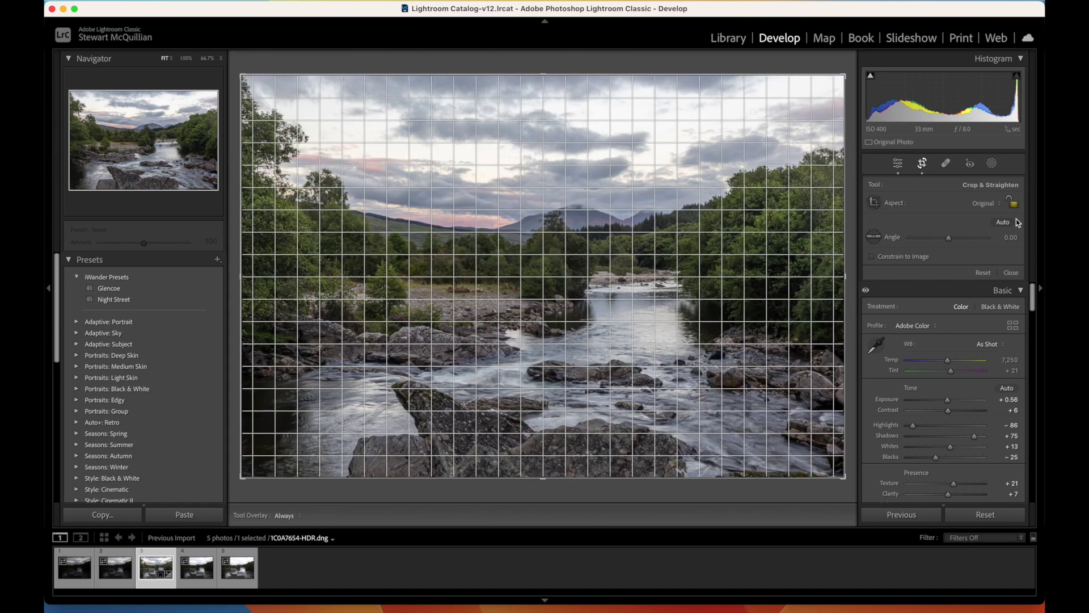
click(990, 203)
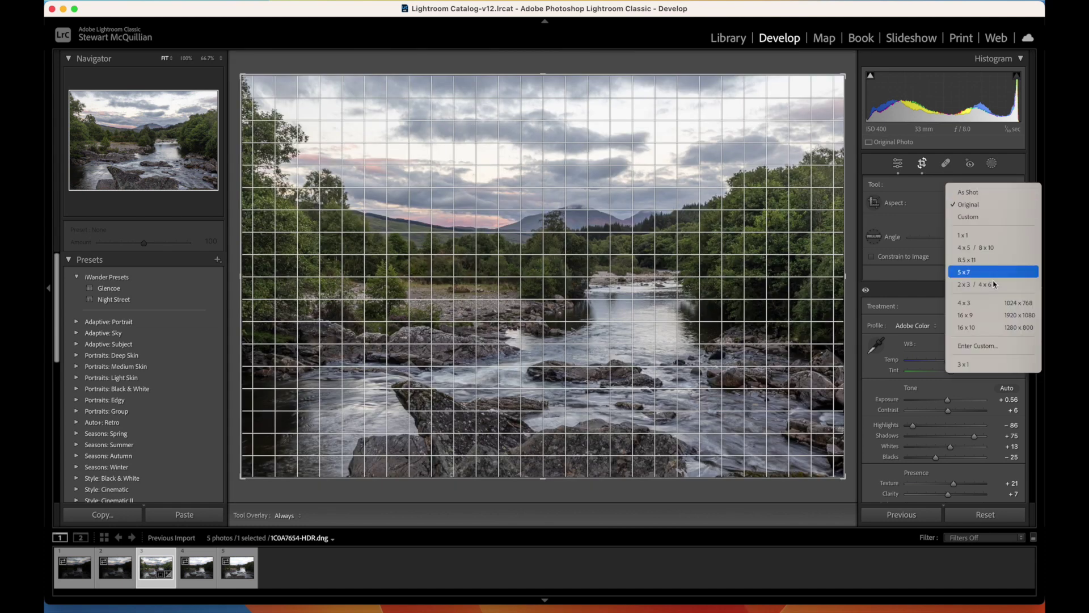
click(985, 316)
mouse_move(672, 299)
mouse_down()
mouse_move(673, 262)
mouse_move(673, 288)
mouse_up()
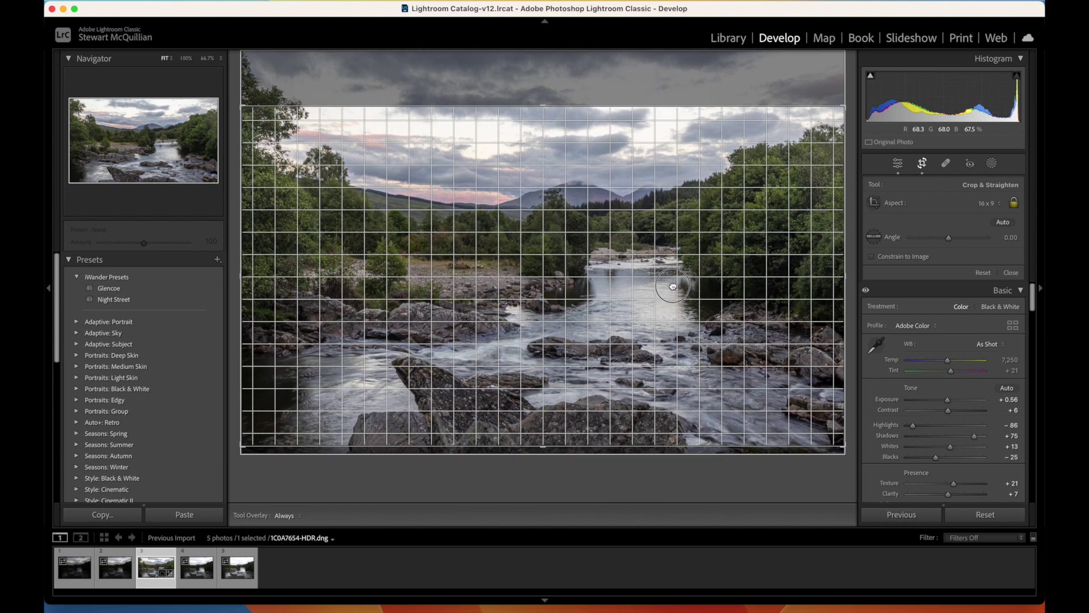
key(Return)
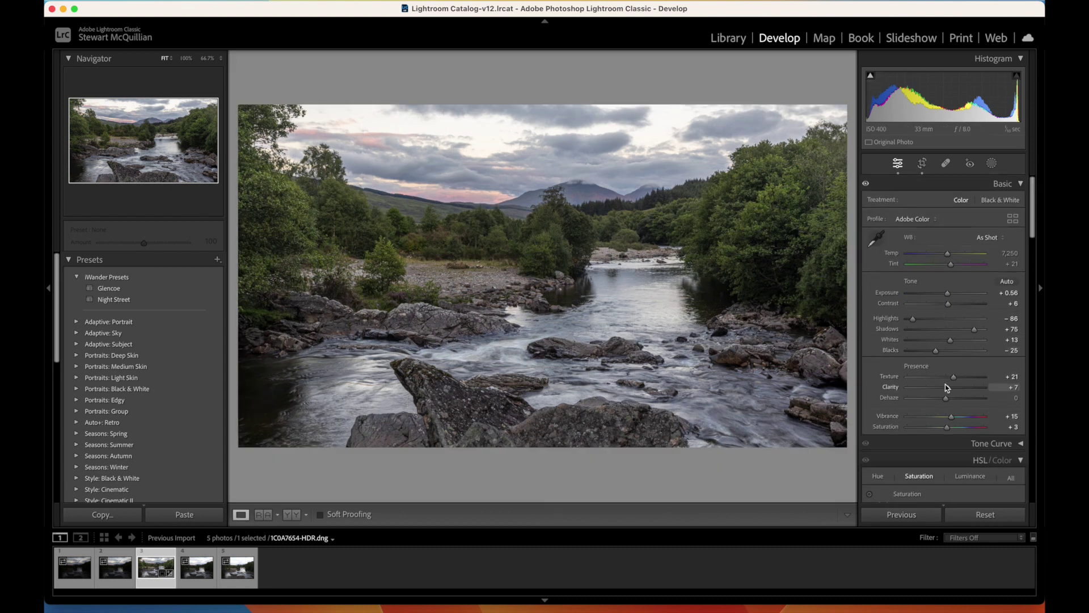
Reduce the river photo's Aqua, Purple and Magenta saturation to -100 each
scroll(945, 384, down, 10)
scroll(945, 384, down, 3)
scroll(945, 383, up, 8)
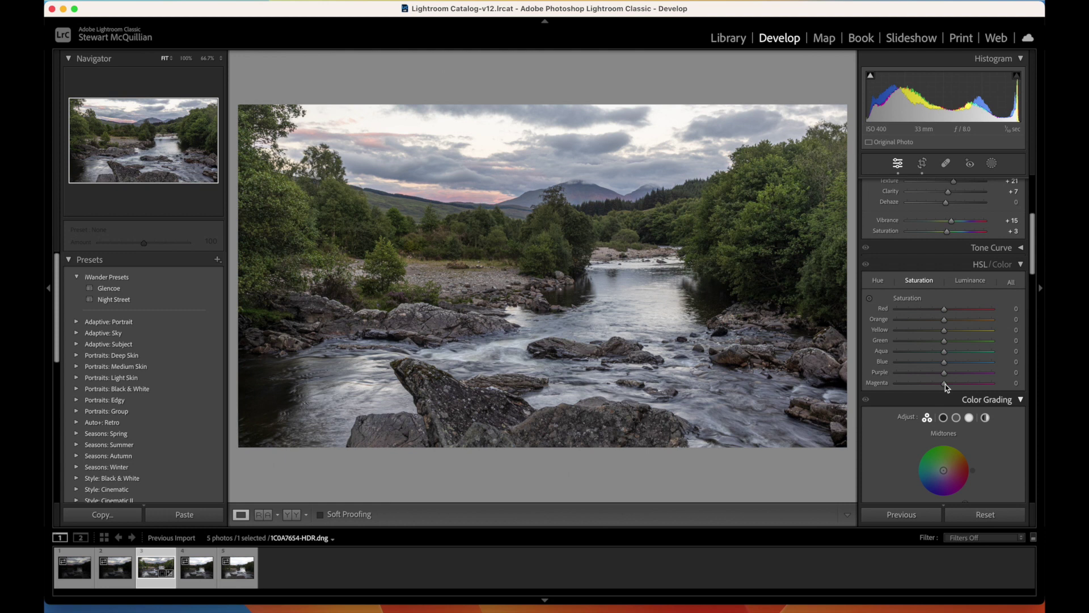
drag(944, 411, 884, 444)
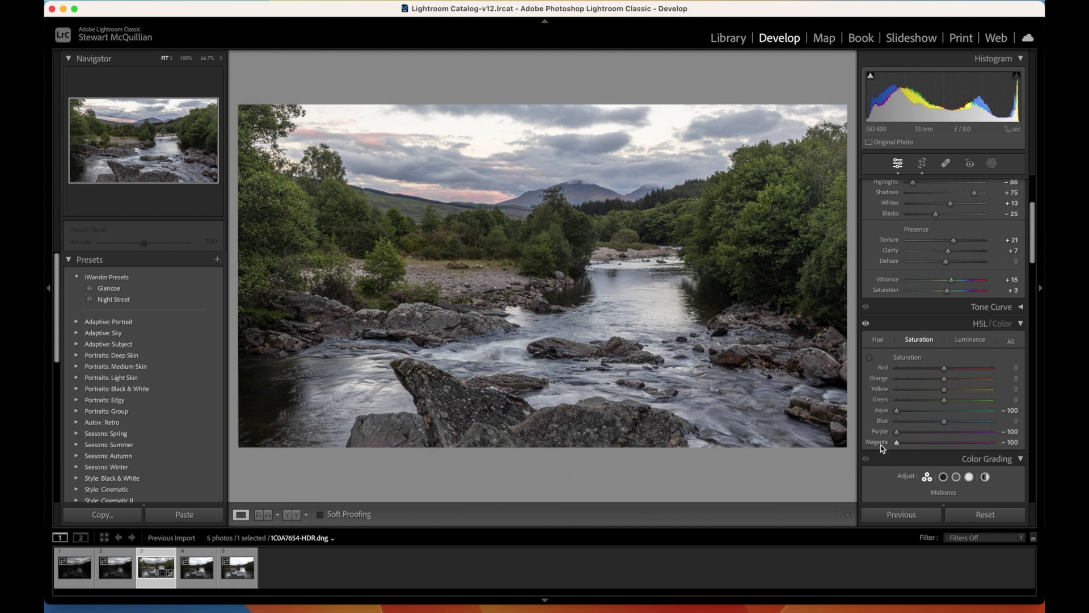
Set the sharpening Masking to 62 in the river photo's detail settings
scroll(957, 363, down, 1)
scroll(958, 363, down, 10)
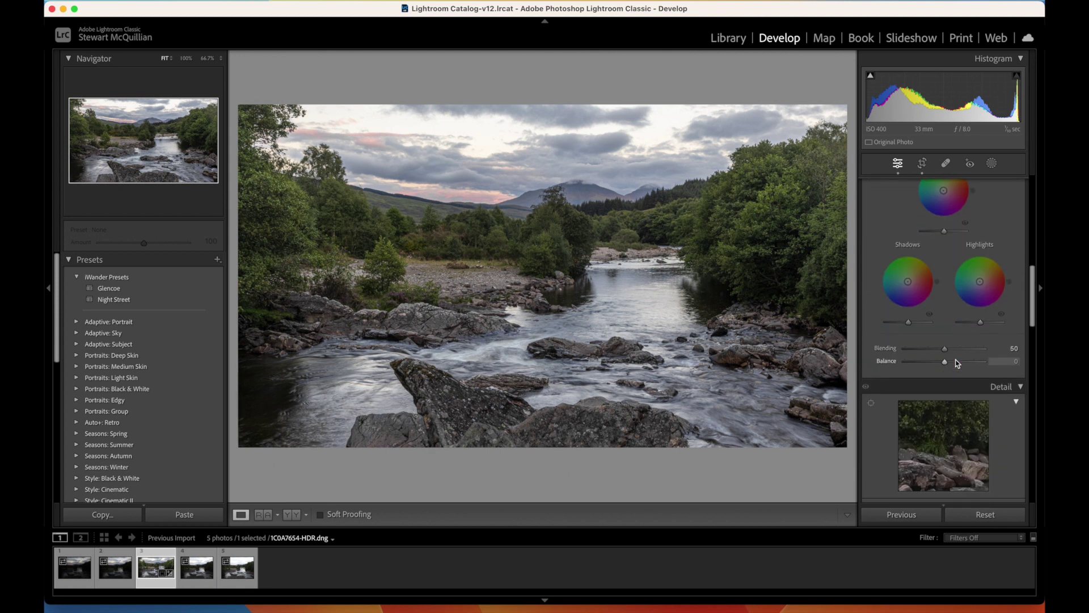
scroll(957, 363, up, 1)
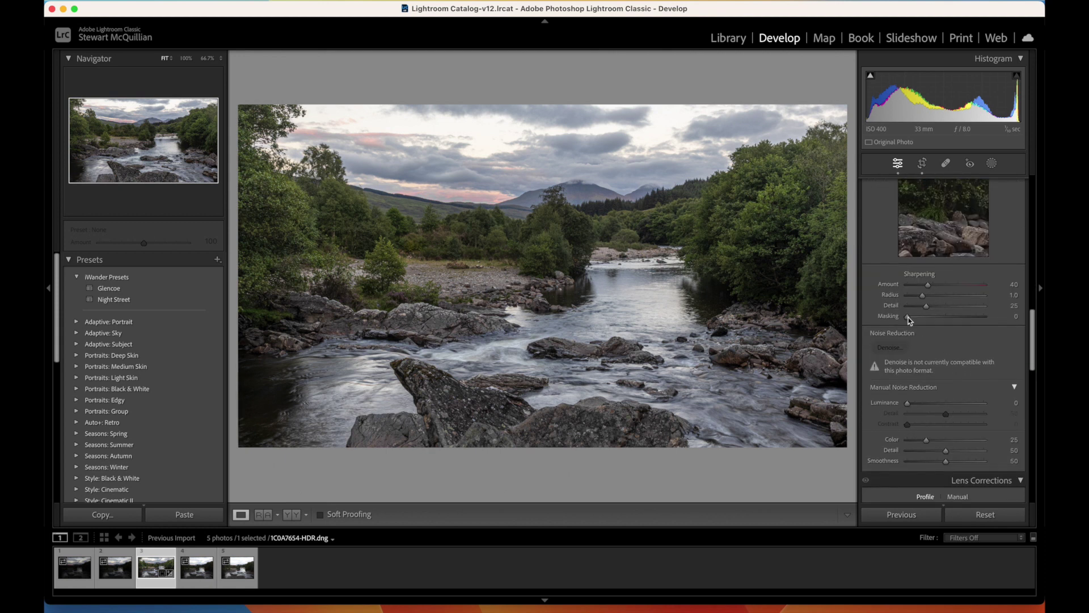
drag(908, 320, 953, 315)
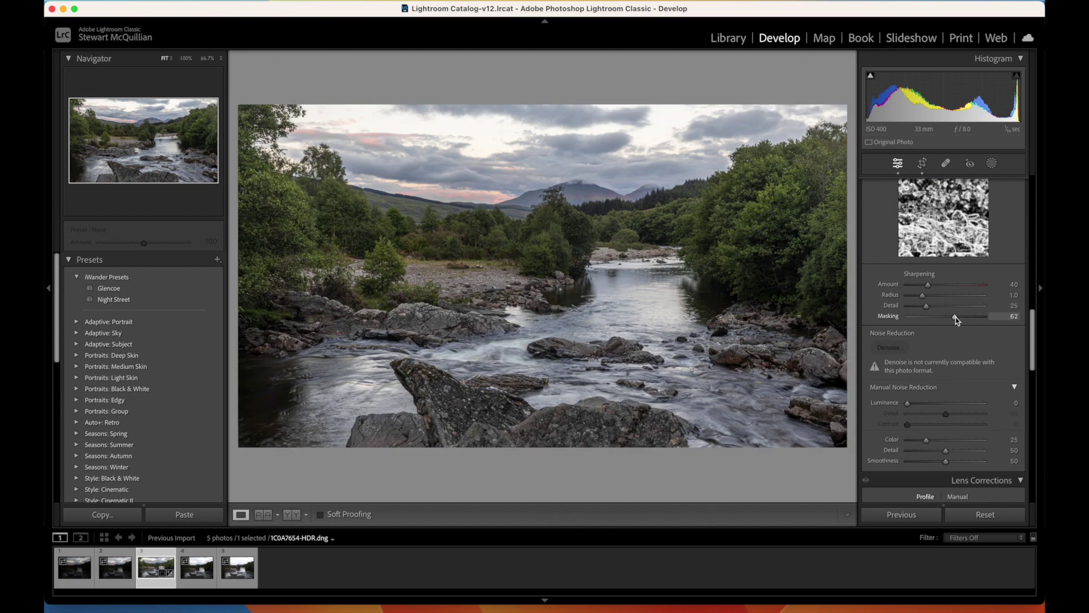
Add a subtle post-crop vignette to the river photo with an Amount of -10
scroll(939, 383, down, 6)
scroll(939, 383, down, 10)
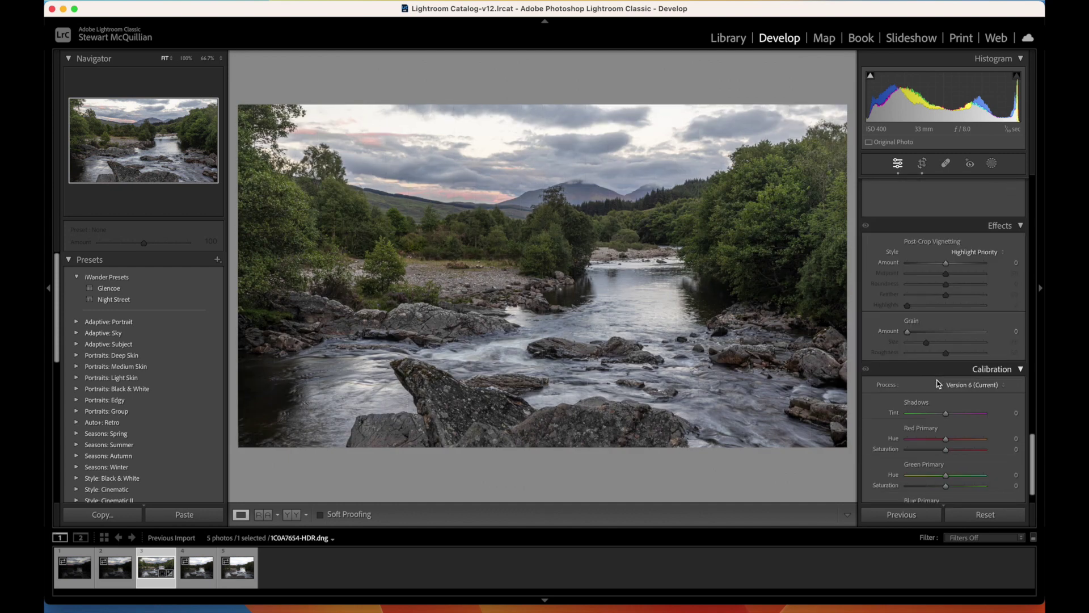
drag(946, 231, 944, 235)
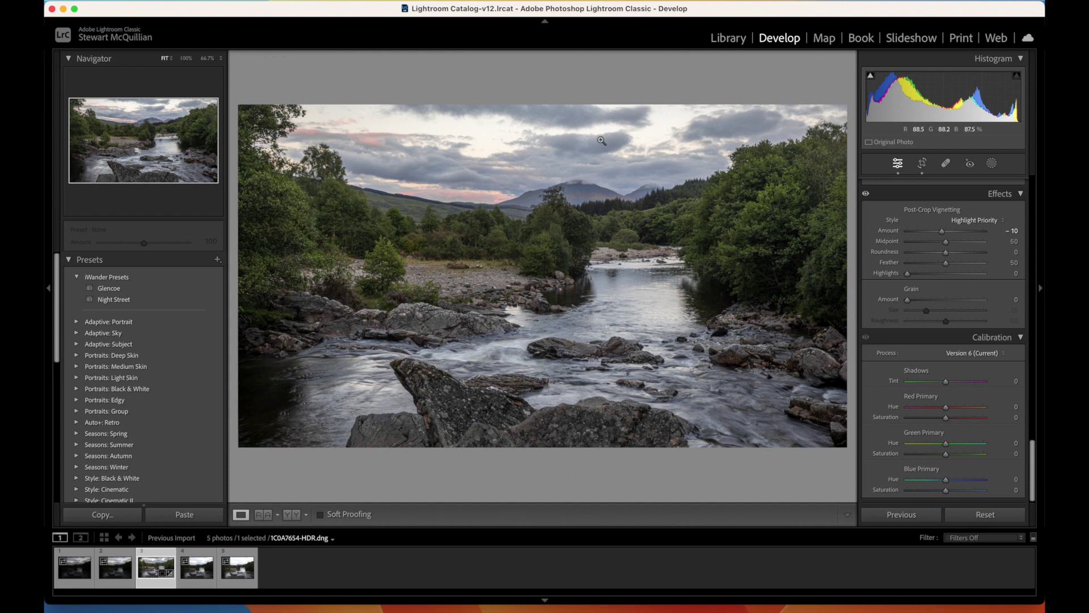
Add a linear gradient mask running down from the sky to the treeline and set its Exposure to -0.15
click(991, 164)
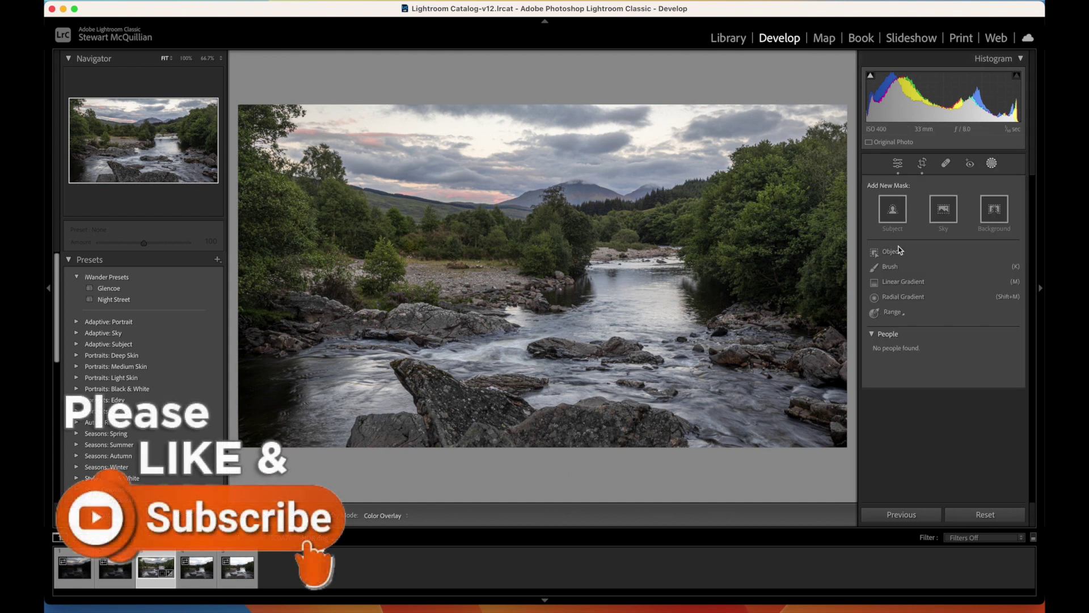
click(894, 283)
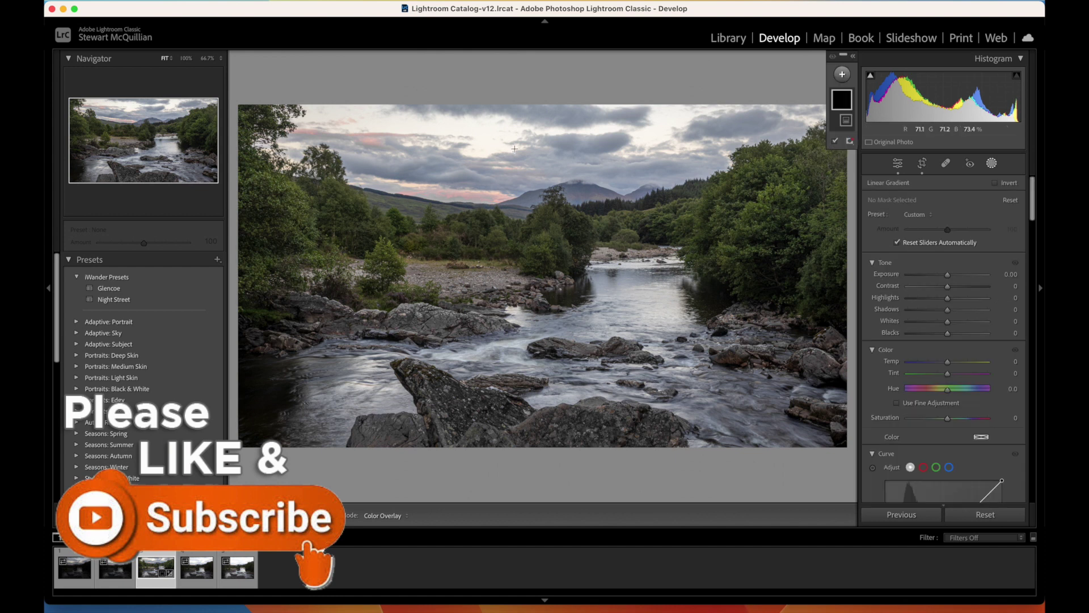
drag(518, 146, 527, 241)
drag(951, 276, 947, 278)
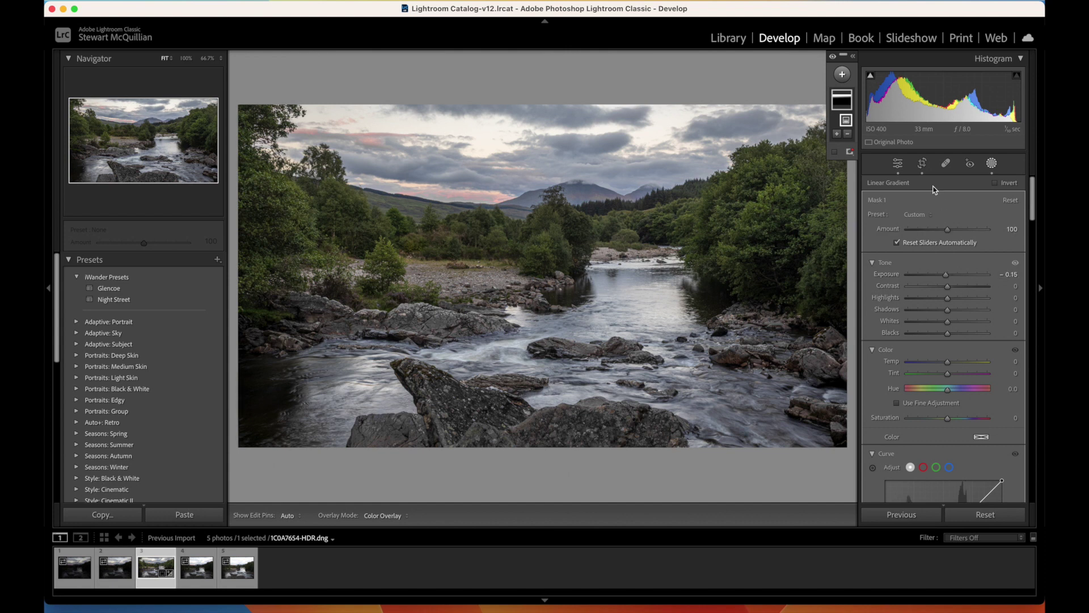
Add a second linear gradient mask over the uppermost part of the sky and set its Exposure to -0.38
click(843, 76)
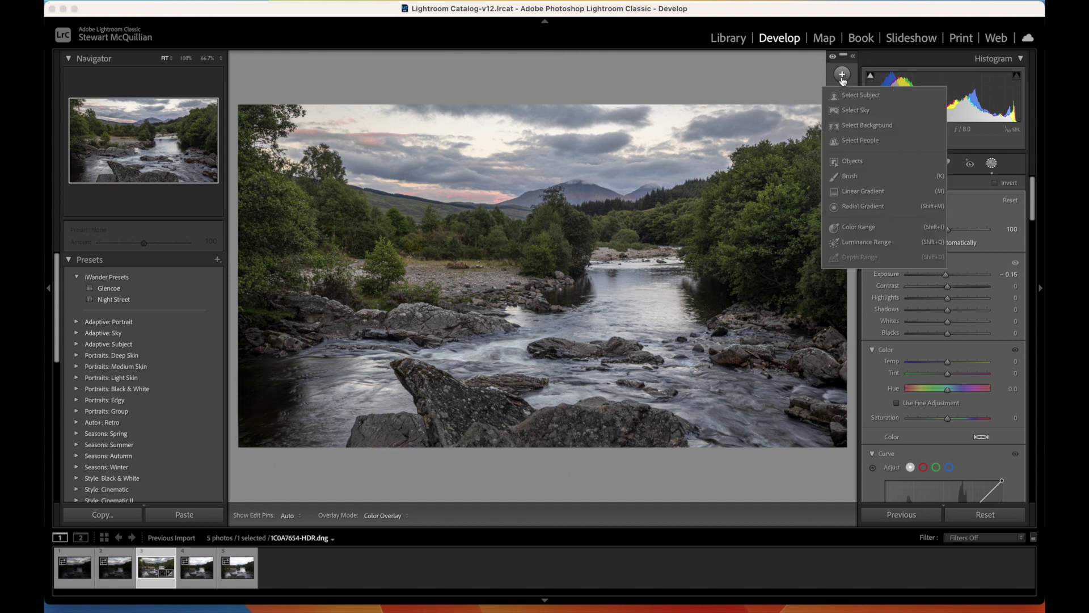
click(860, 193)
drag(571, 105, 573, 162)
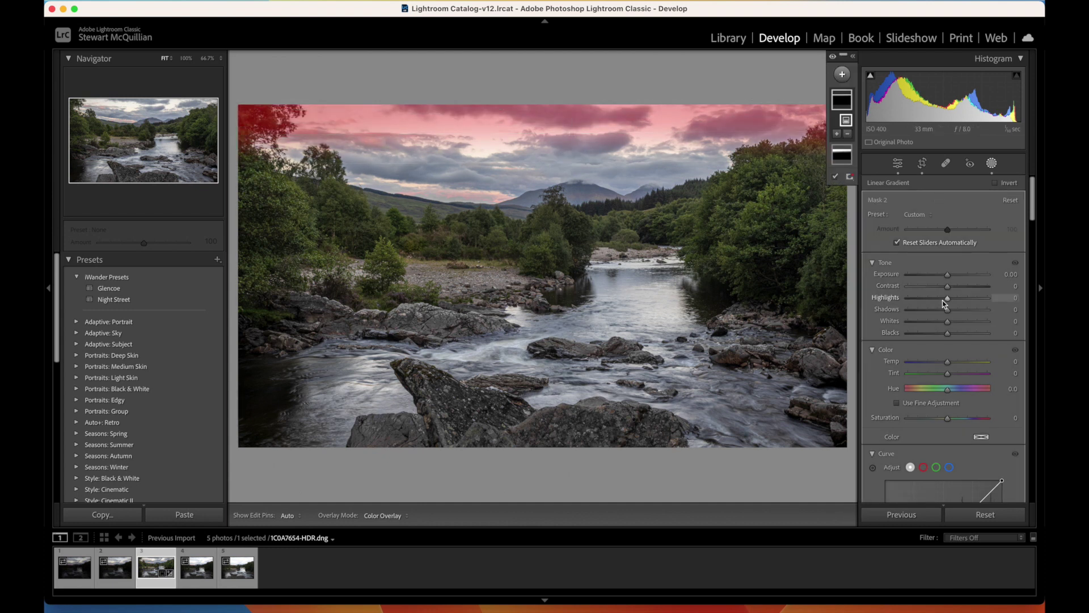
drag(947, 279, 944, 276)
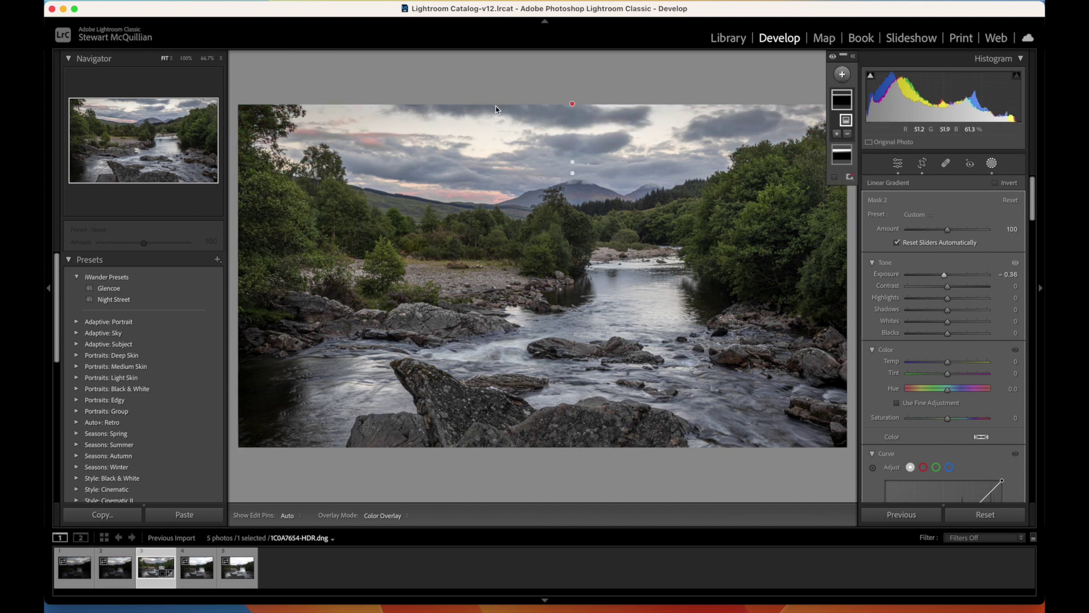
click(898, 163)
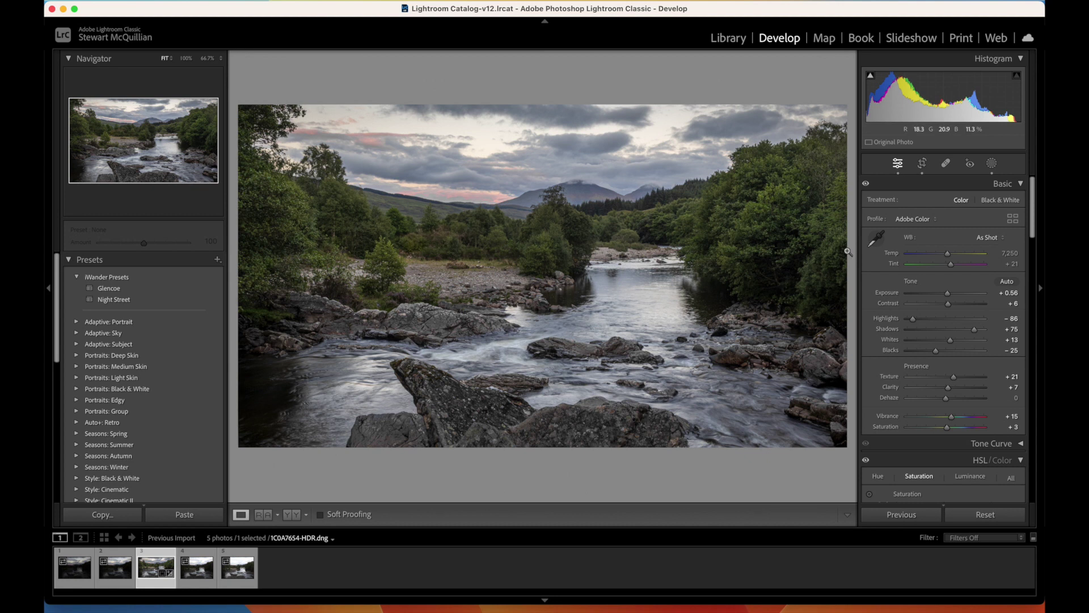
Add a wide elliptical radial gradient mask and position it over the middle of the river scene
click(992, 164)
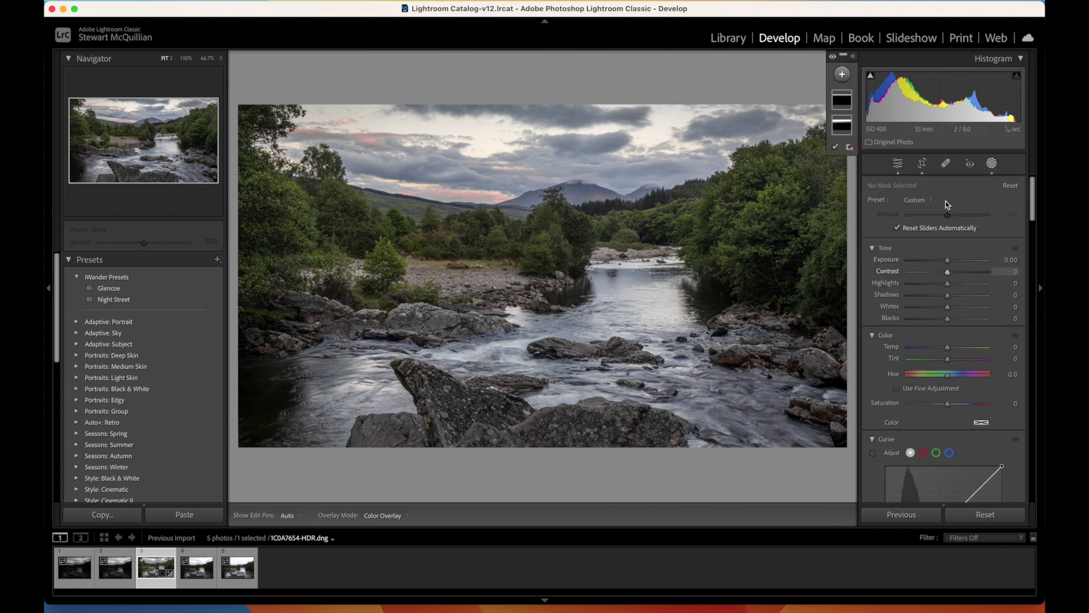
click(840, 76)
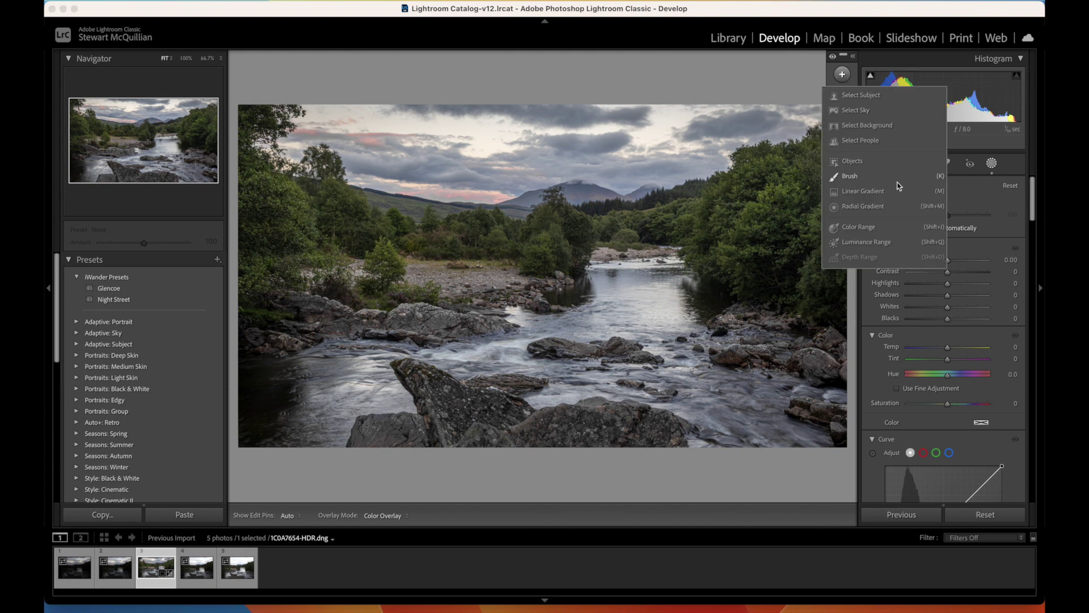
click(857, 207)
drag(410, 219, 588, 293)
drag(718, 348, 726, 348)
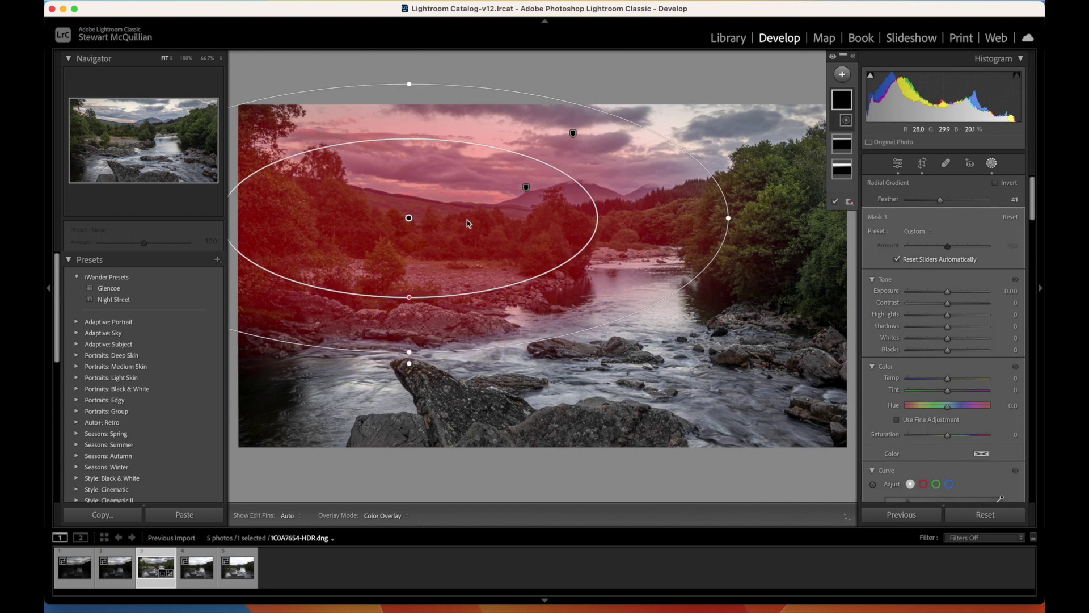
drag(449, 213, 590, 258)
Set the radial mask's Exposure to 0.15, Highlights to -30, Shadows to 12 and Saturation to 10, and finish masking
click(949, 293)
drag(950, 295, 954, 330)
drag(949, 436, 954, 437)
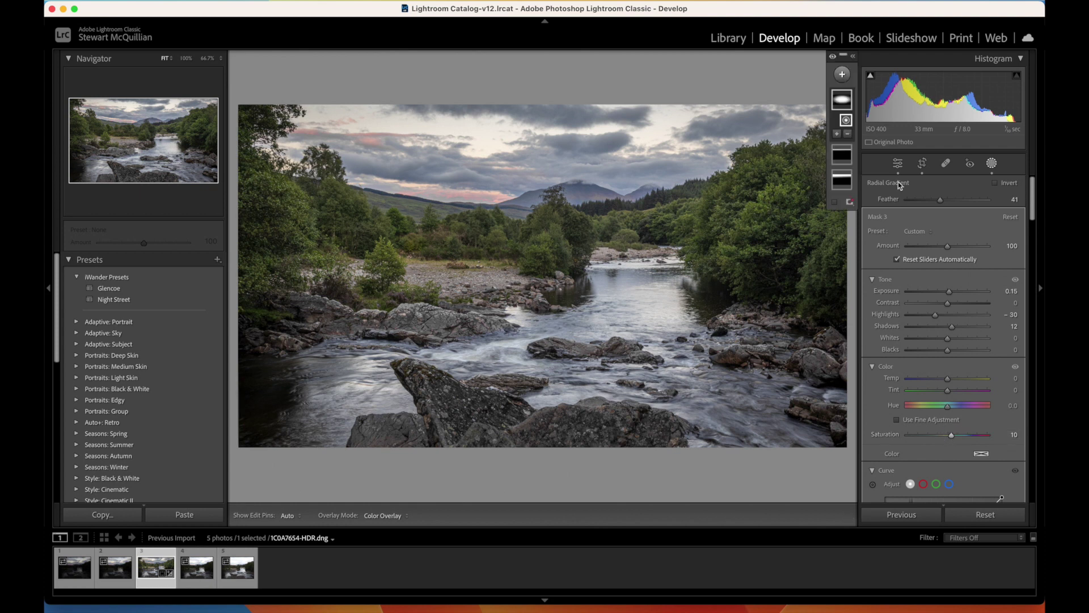
click(897, 165)
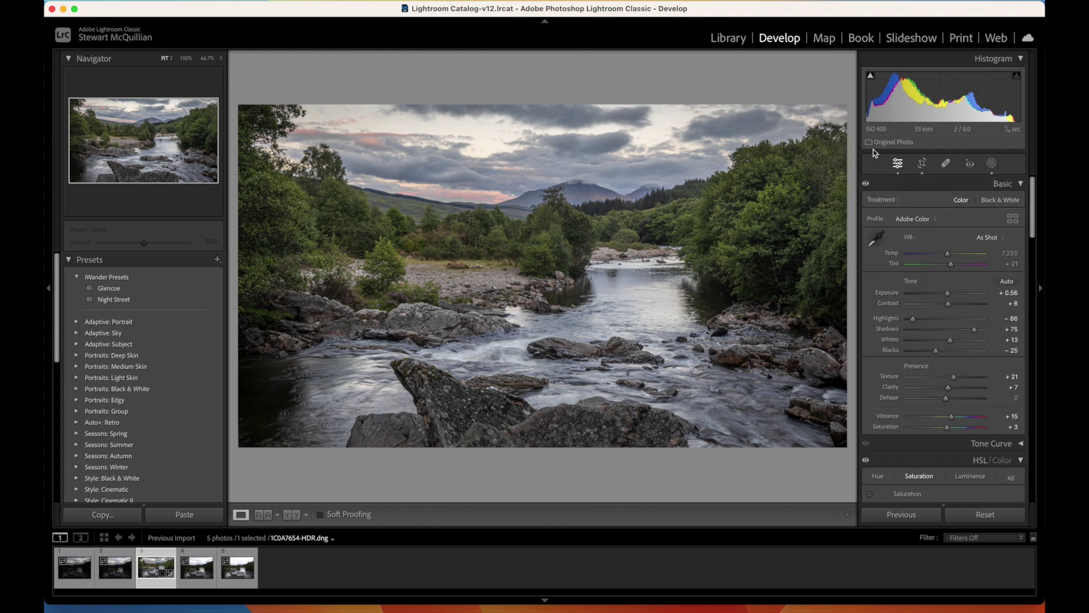
Export the edited river HDR photo with the current export settings, accepting the file size limit notice
click(153, 0)
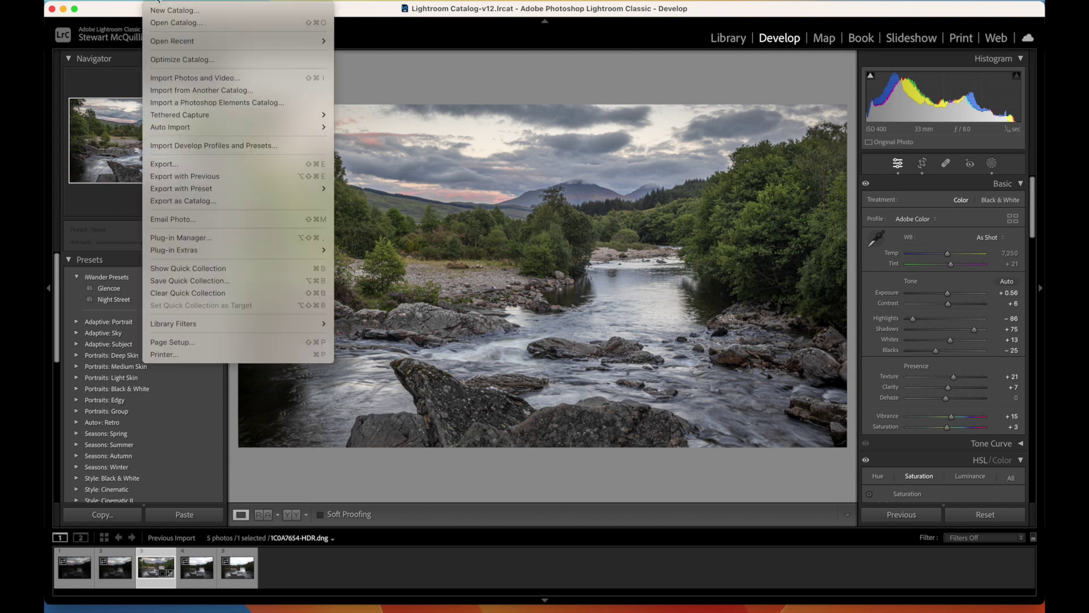
click(216, 165)
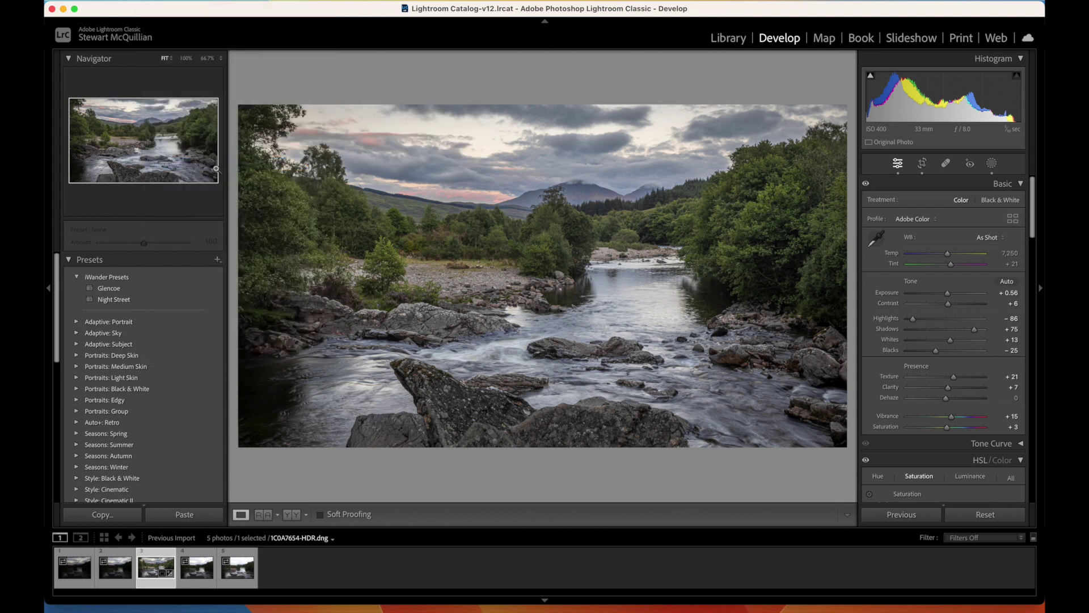
click(740, 395)
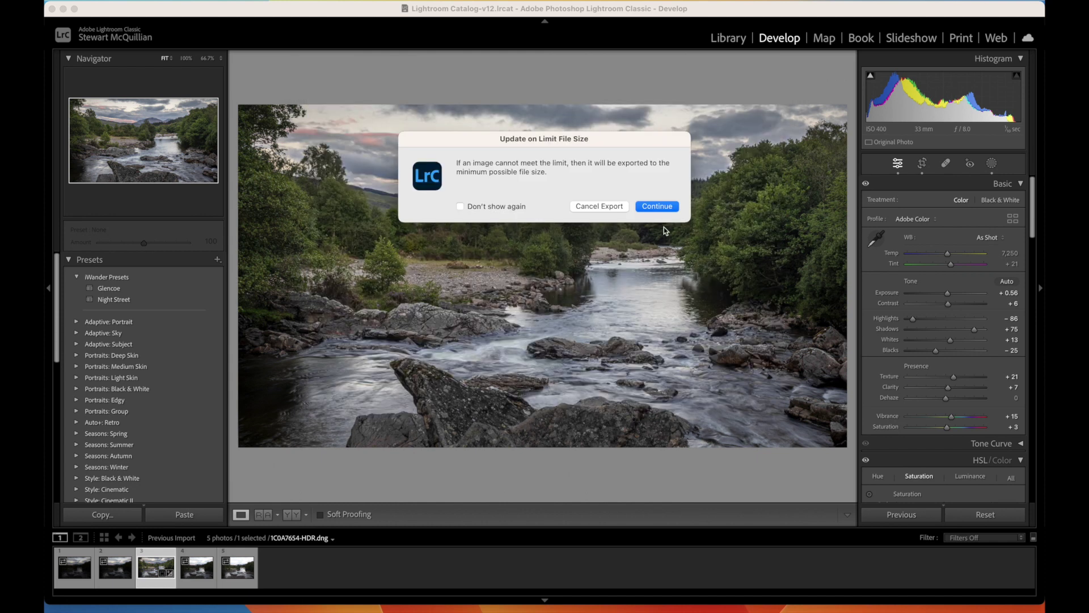
click(657, 206)
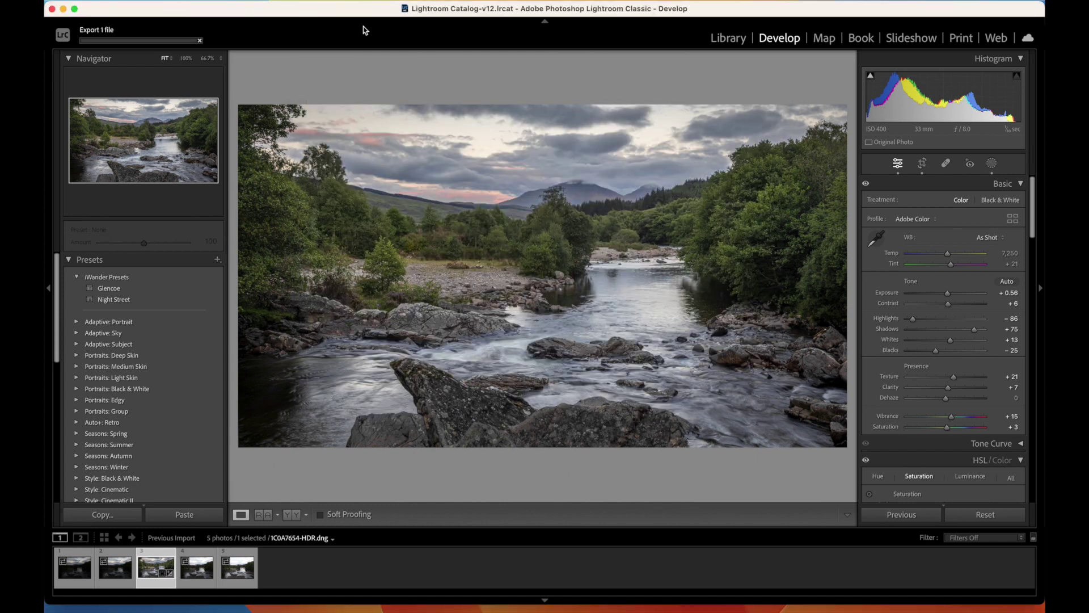